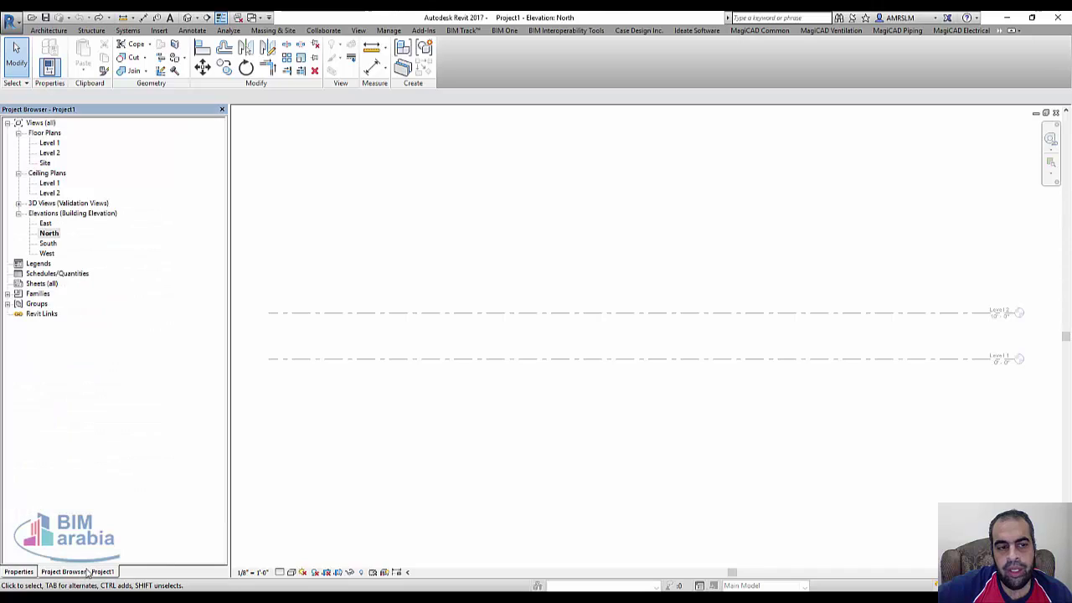
Open the Level 1 floor plan and start a new Model In-Place element.
{"action": "double_click", "coordinate": [50, 143]}
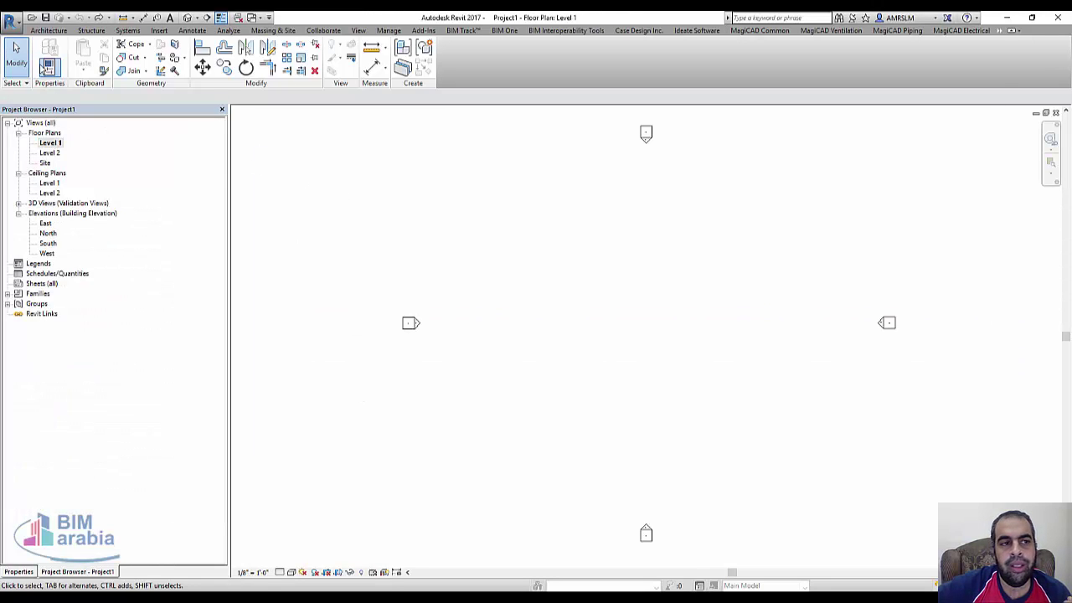
{"action": "left_click", "coordinate": [49, 30]}
{"action": "left_click", "coordinate": [132, 66]}
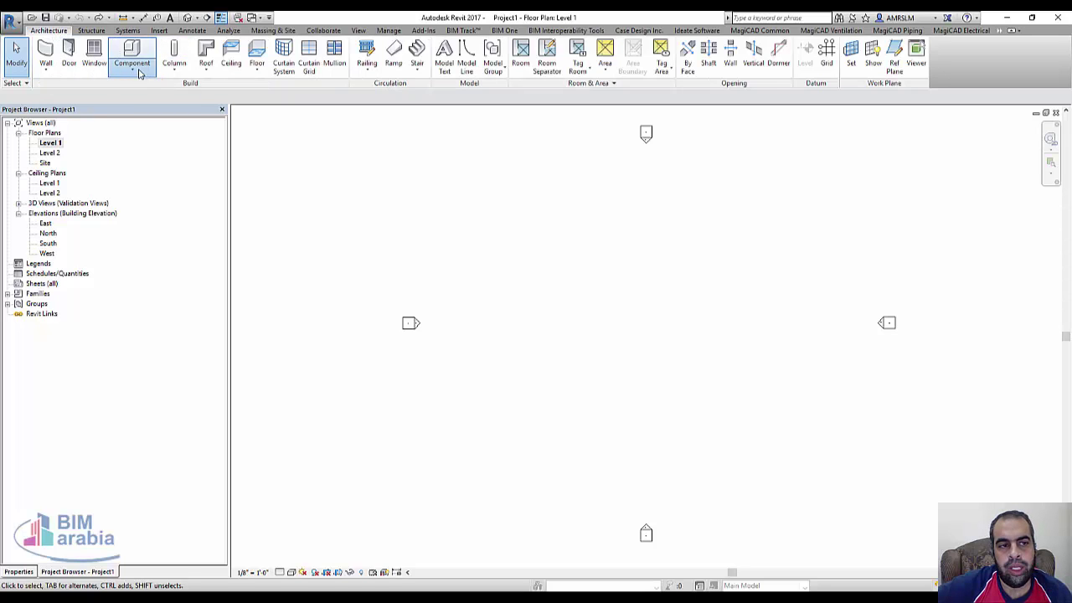
{"action": "left_click", "coordinate": [146, 115]}
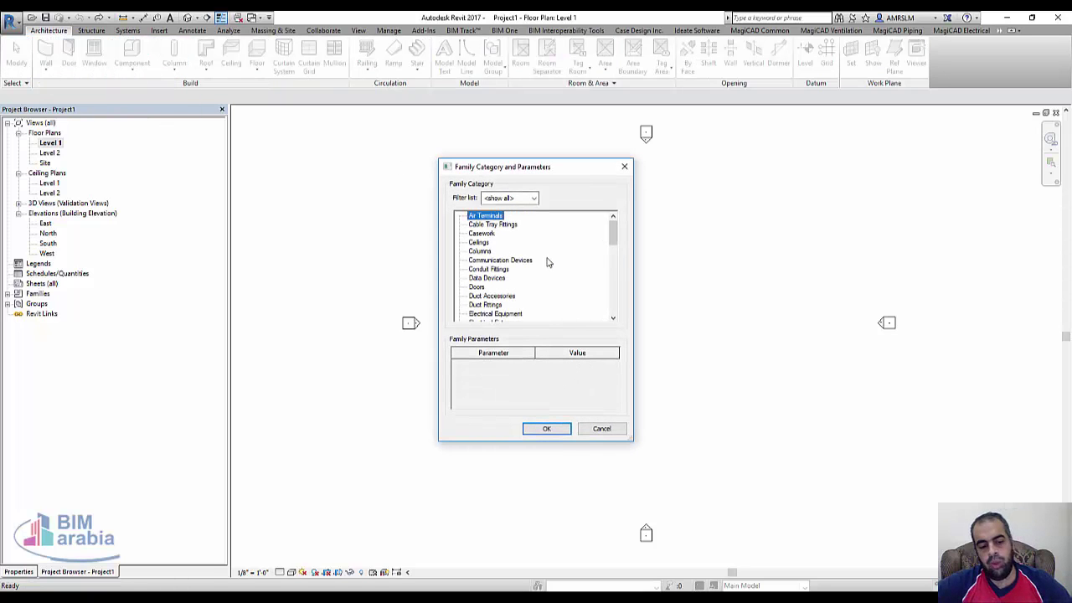
Choose Roofs as the family category and accept the name Roofs 1.
{"action": "key", "text": "r"}
{"action": "key", "text": "o"}
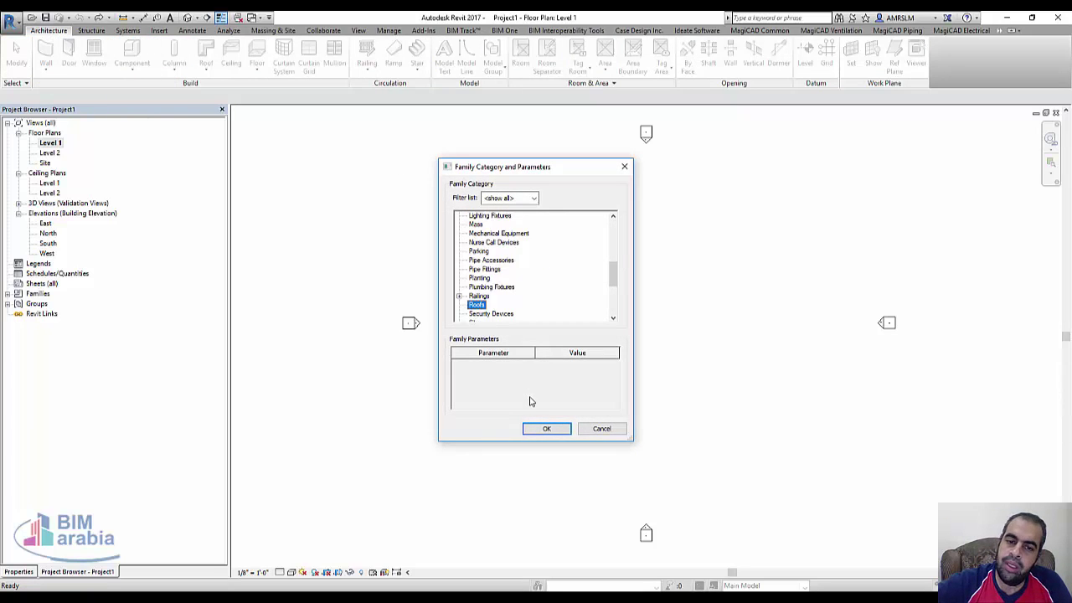
{"action": "left_click", "coordinate": [540, 429]}
{"action": "left_click", "coordinate": [537, 327]}
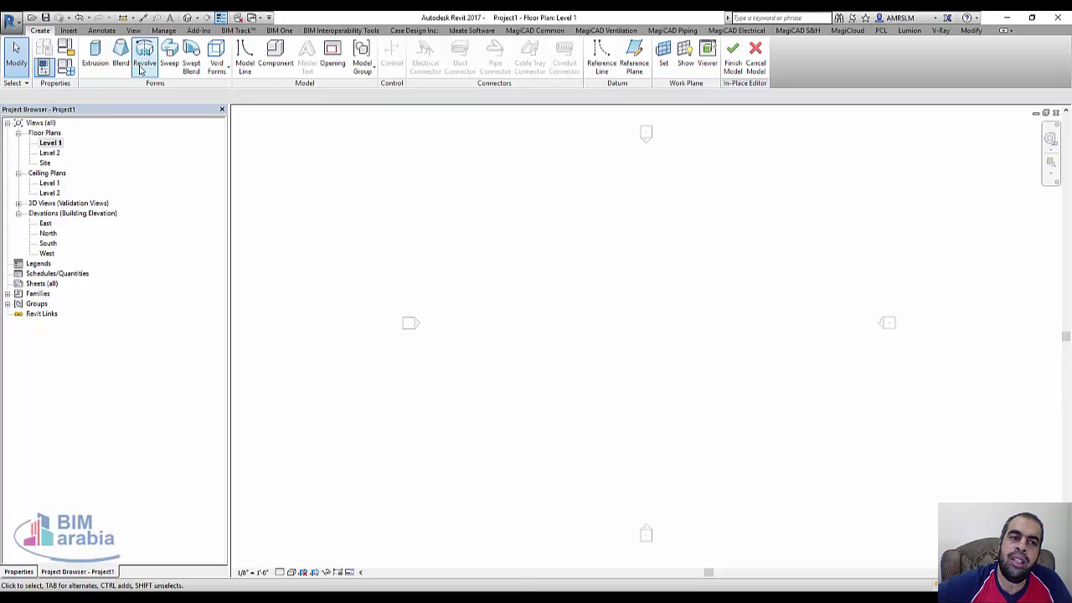
Draw a horizontal east–west reference plane across the Level 1 plan and give it a name.
{"action": "left_click", "coordinate": [637, 71]}
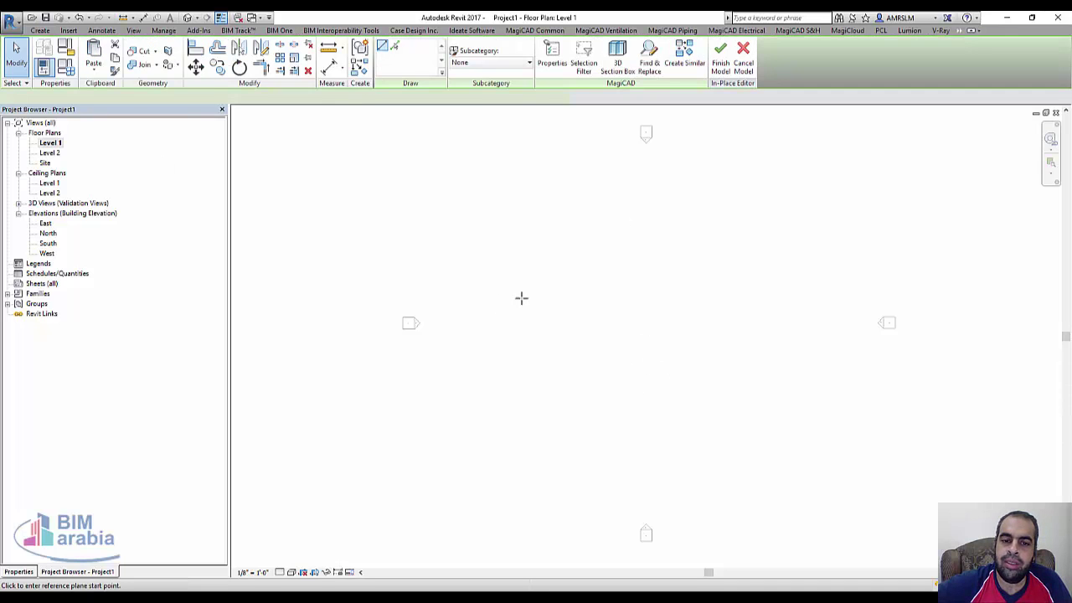
{"action": "left_click", "coordinate": [427, 326]}
{"action": "left_click", "coordinate": [847, 325]}
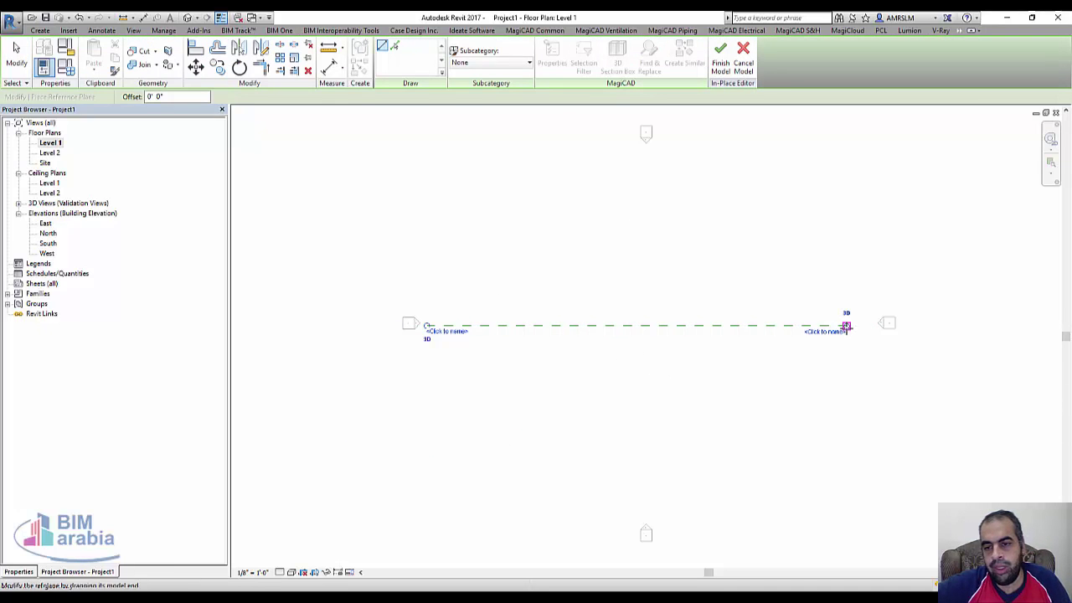
{"action": "left_click", "coordinate": [444, 332]}
{"action": "type", "text": "ahmed"}
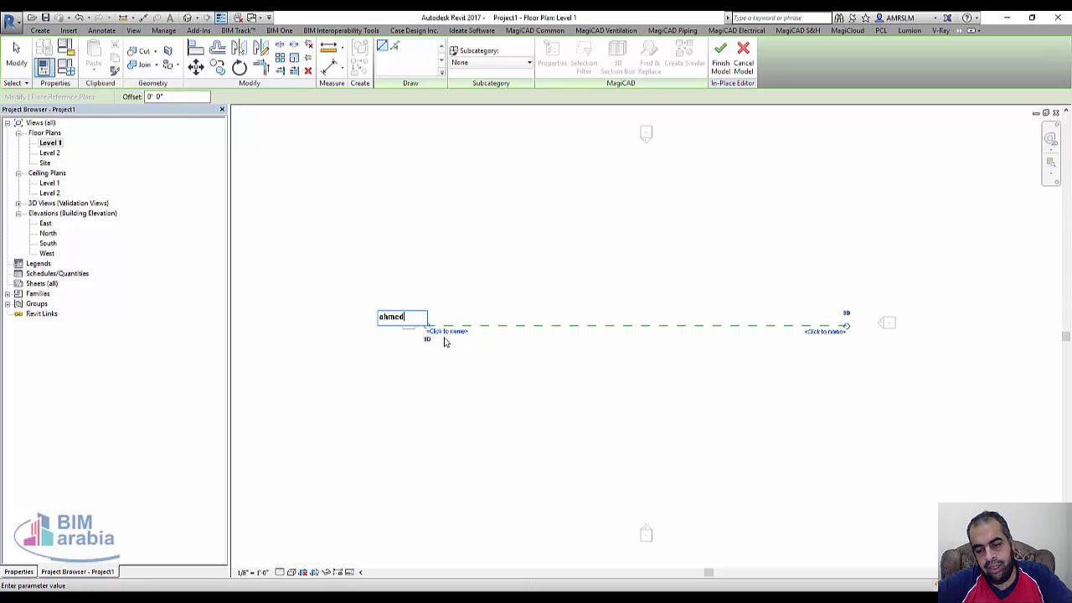
{"action": "key", "text": "Return"}
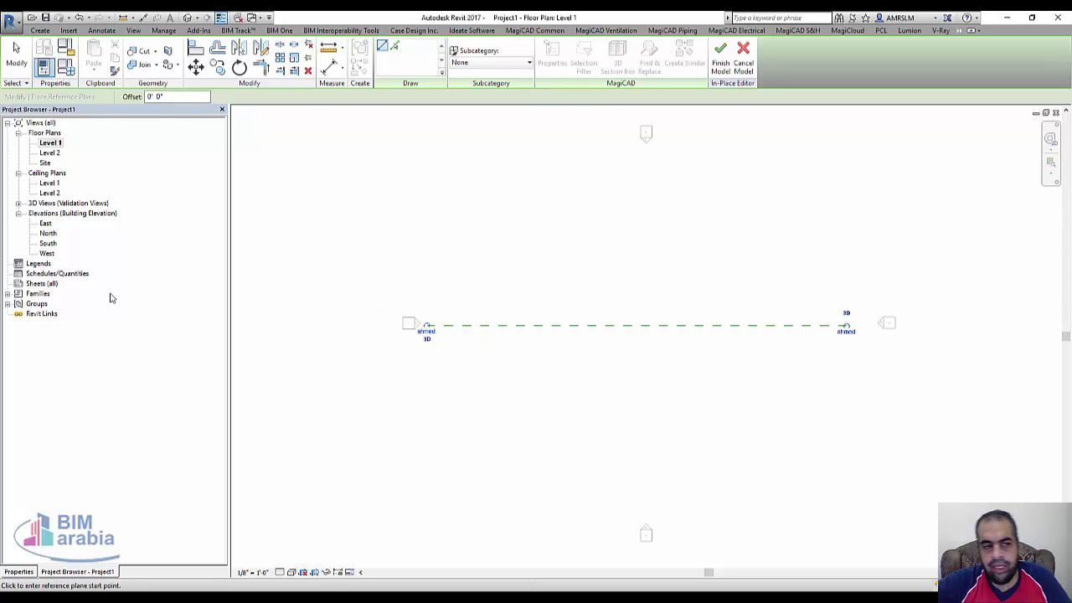
{"action": "left_click", "coordinate": [52, 255]}
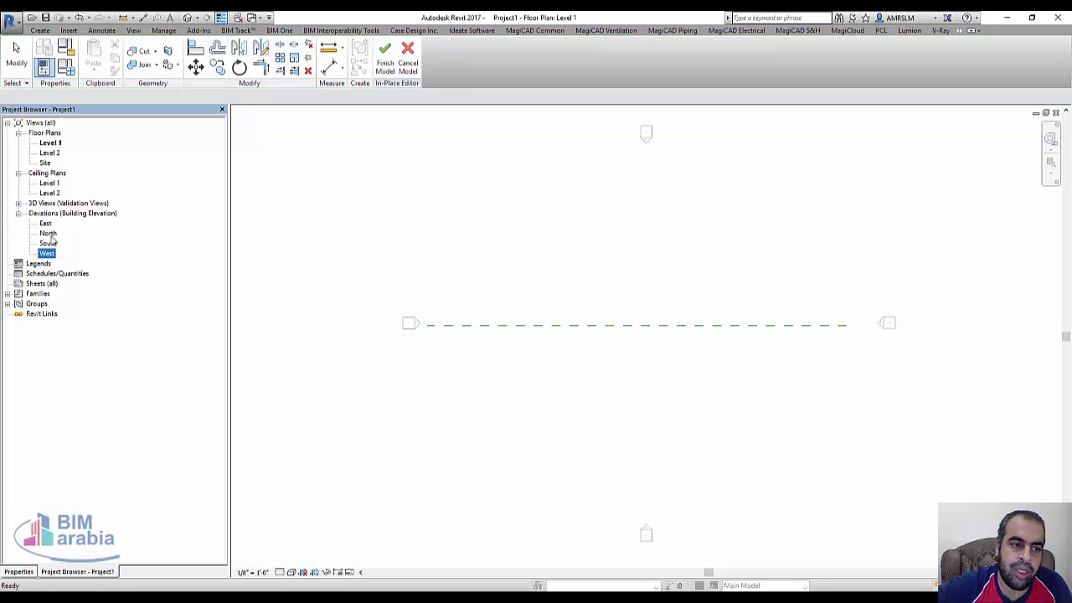
In the North elevation, start a revolve with the named reference plane as its work plane.
{"action": "double_click", "coordinate": [48, 234]}
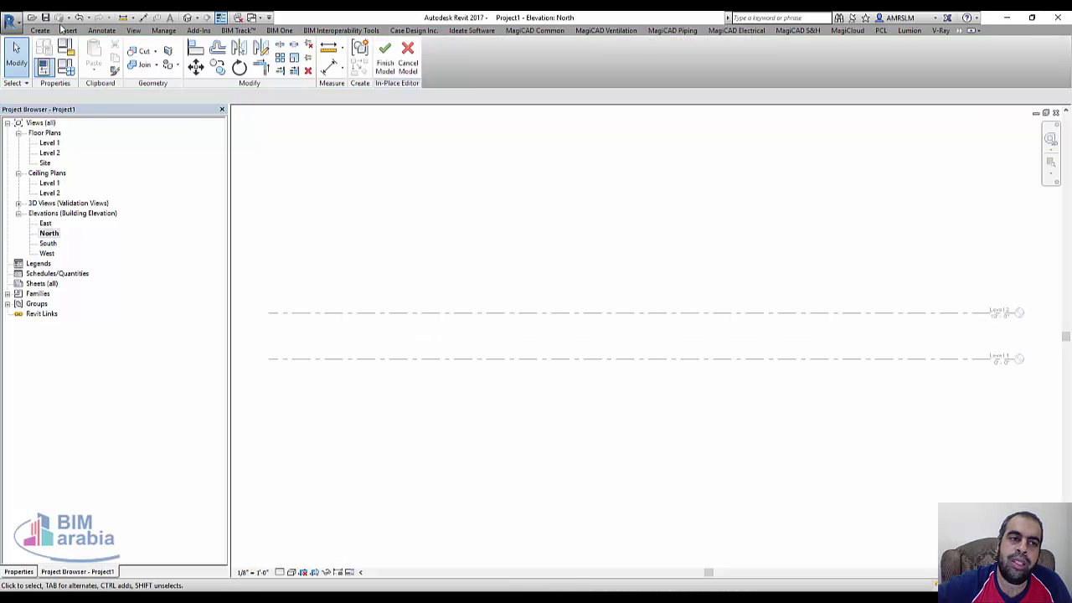
{"action": "left_click", "coordinate": [42, 30]}
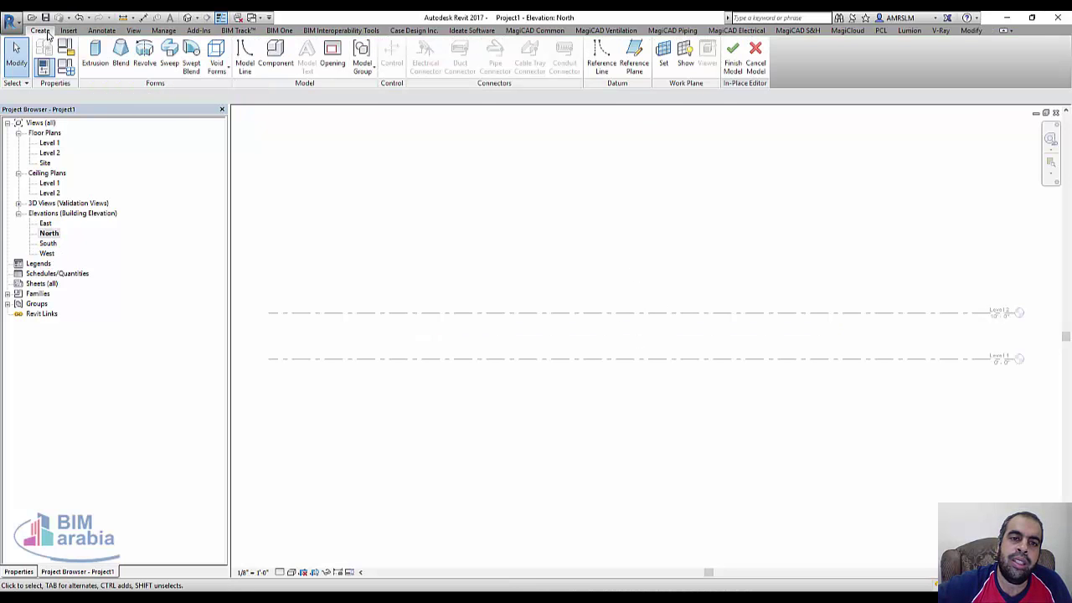
{"action": "left_click", "coordinate": [144, 52]}
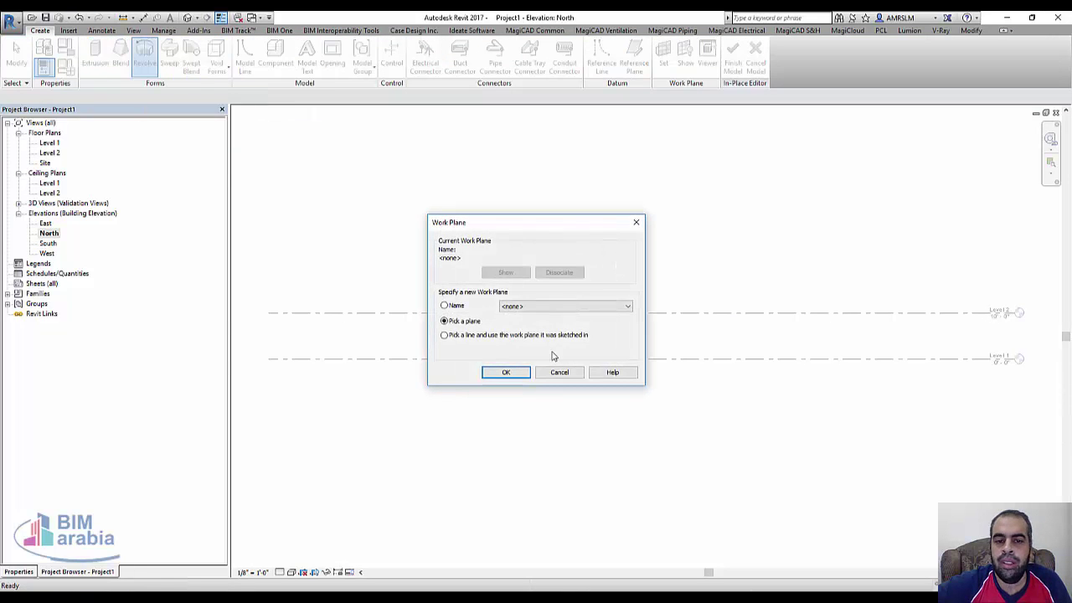
{"action": "left_click", "coordinate": [513, 308]}
{"action": "left_click", "coordinate": [518, 334]}
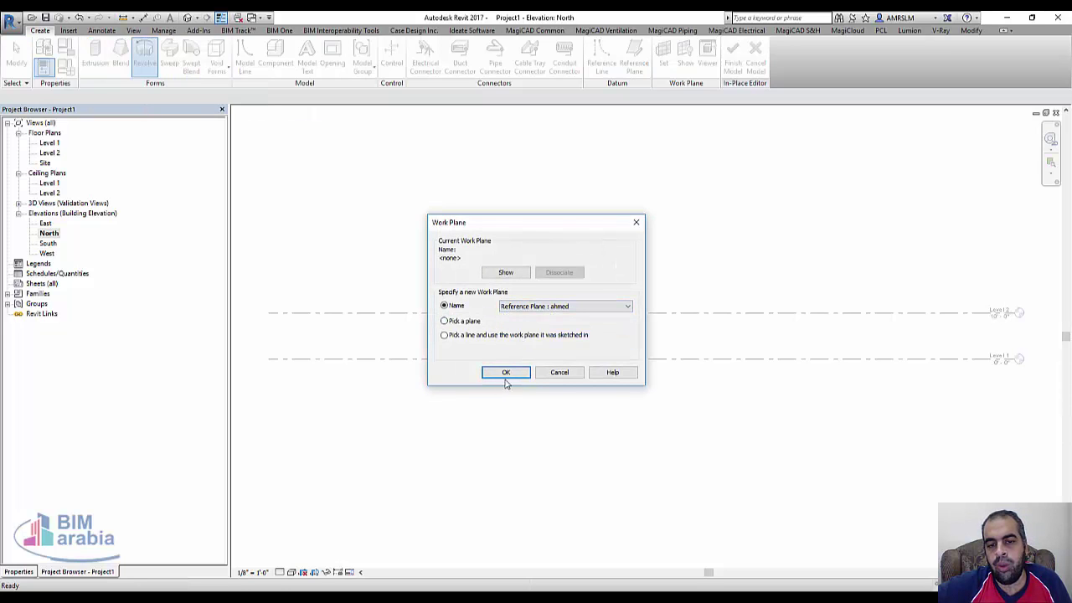
{"action": "left_click", "coordinate": [506, 373]}
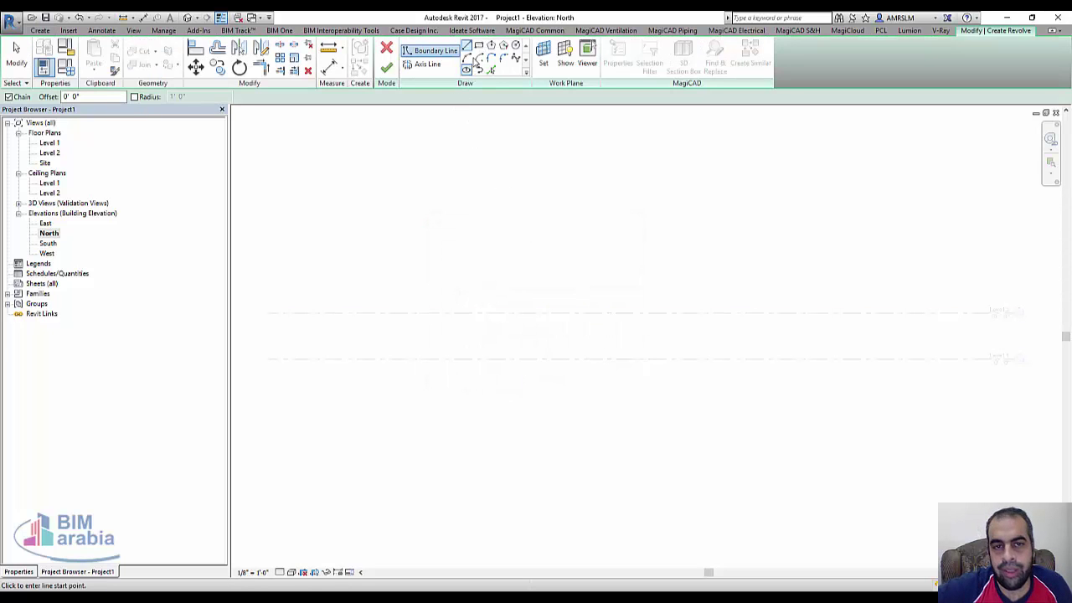
Sketch a circle centred on Level 1 with lines from its top to centre to right edge.
{"action": "left_click", "coordinate": [515, 46]}
{"action": "left_click", "coordinate": [654, 359]}
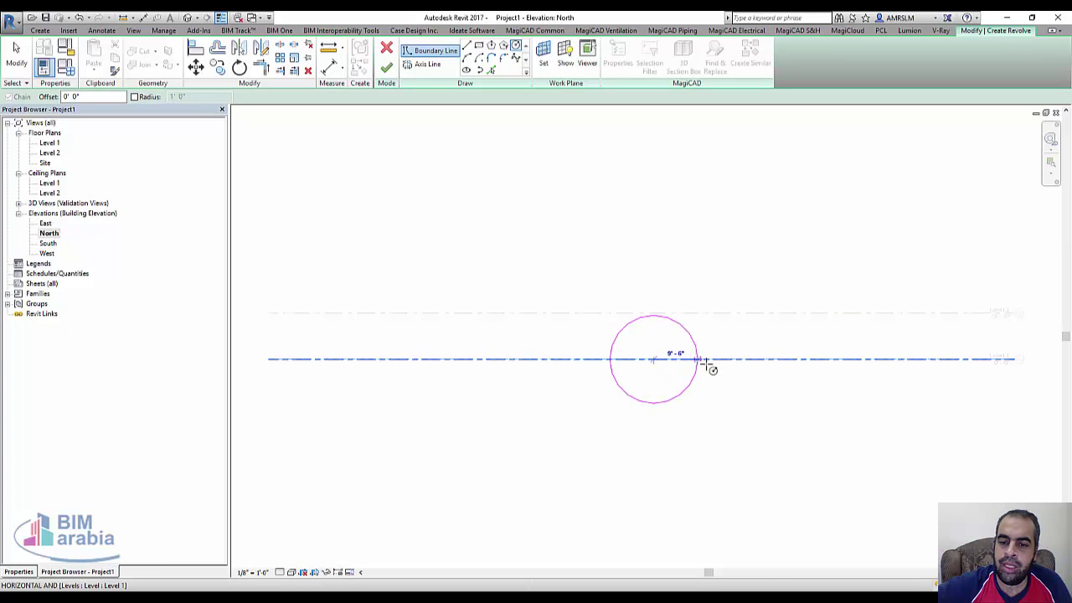
{"action": "left_click", "coordinate": [699, 364]}
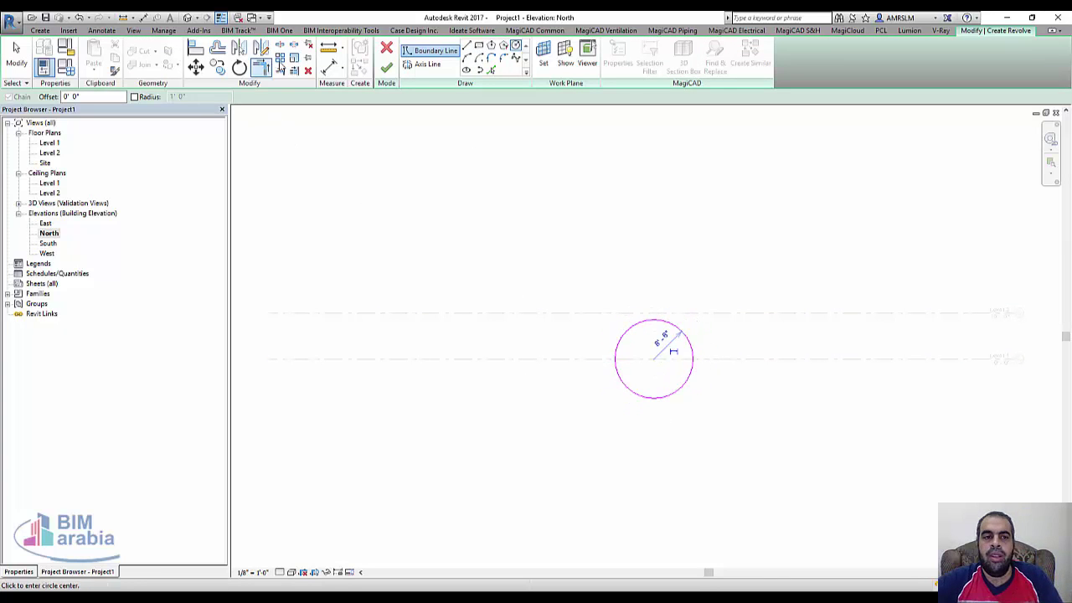
{"action": "left_click", "coordinate": [466, 46]}
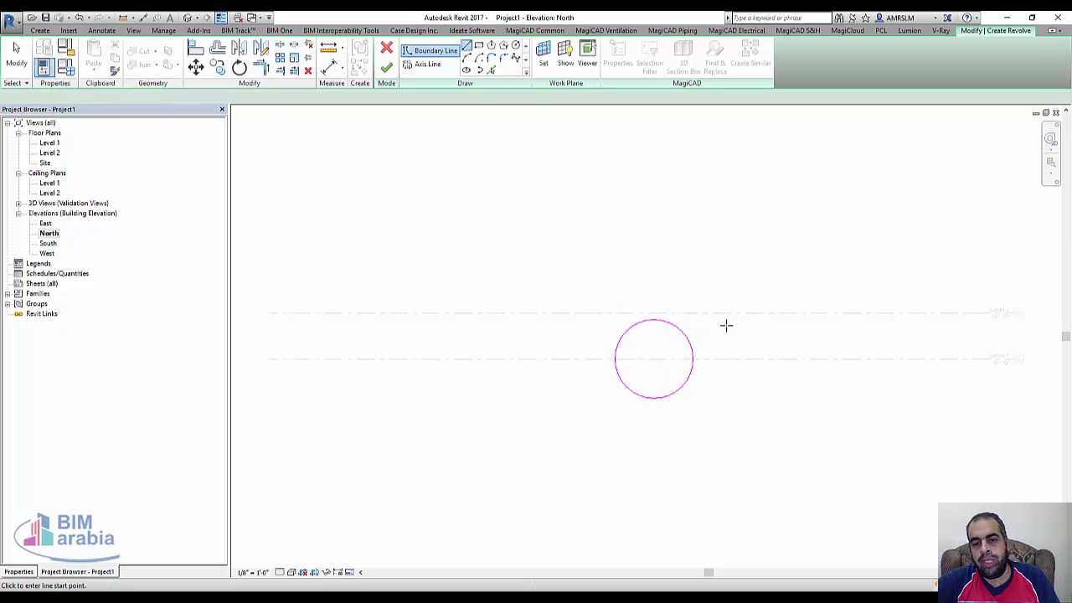
{"action": "left_click", "coordinate": [653, 319]}
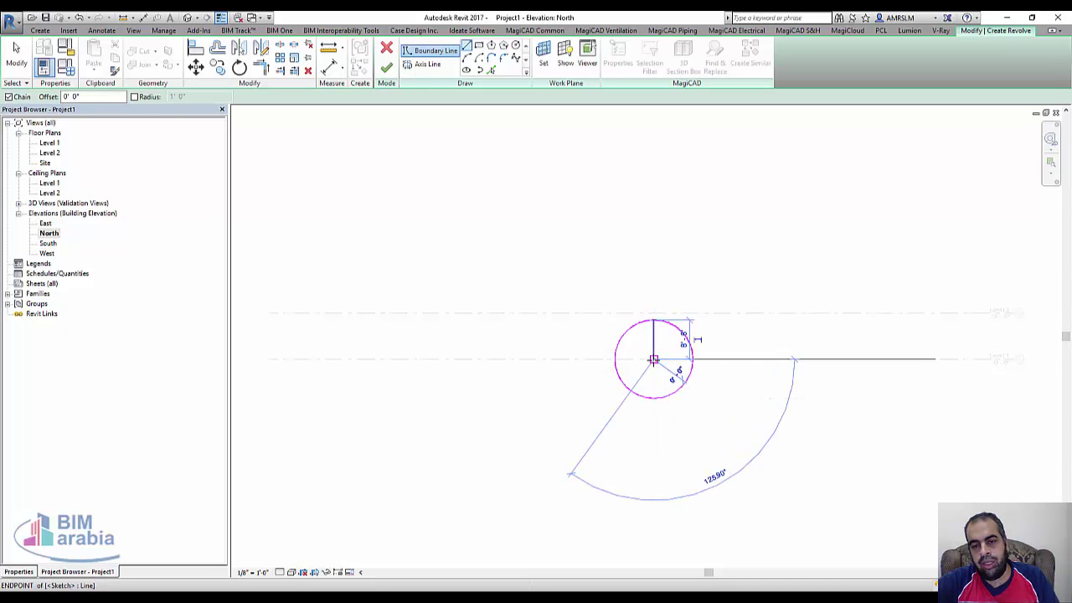
{"action": "left_click", "coordinate": [693, 358]}
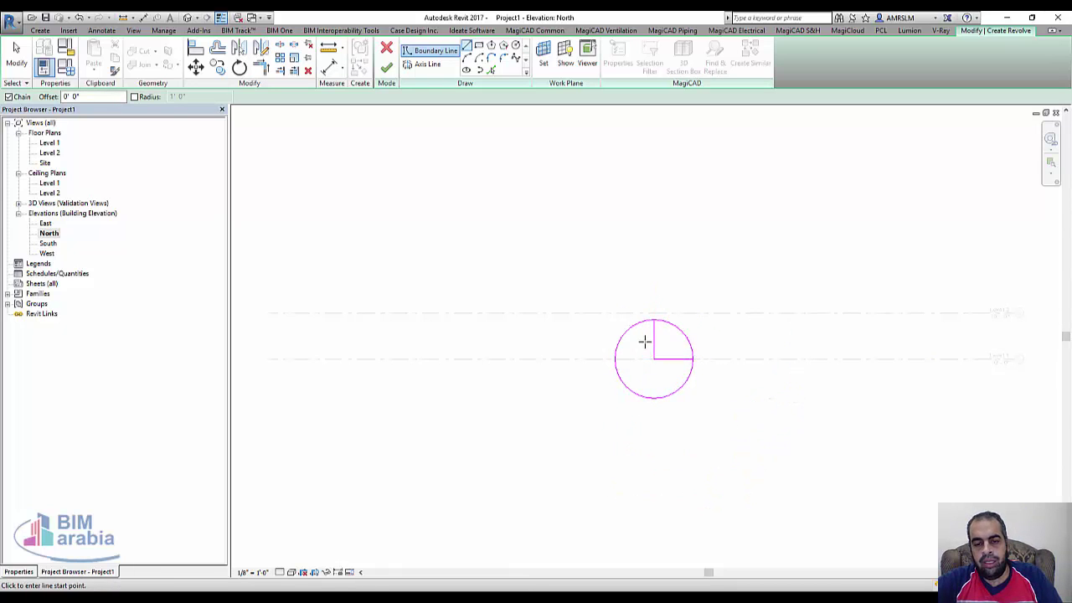
{"action": "key", "text": "Escape"}
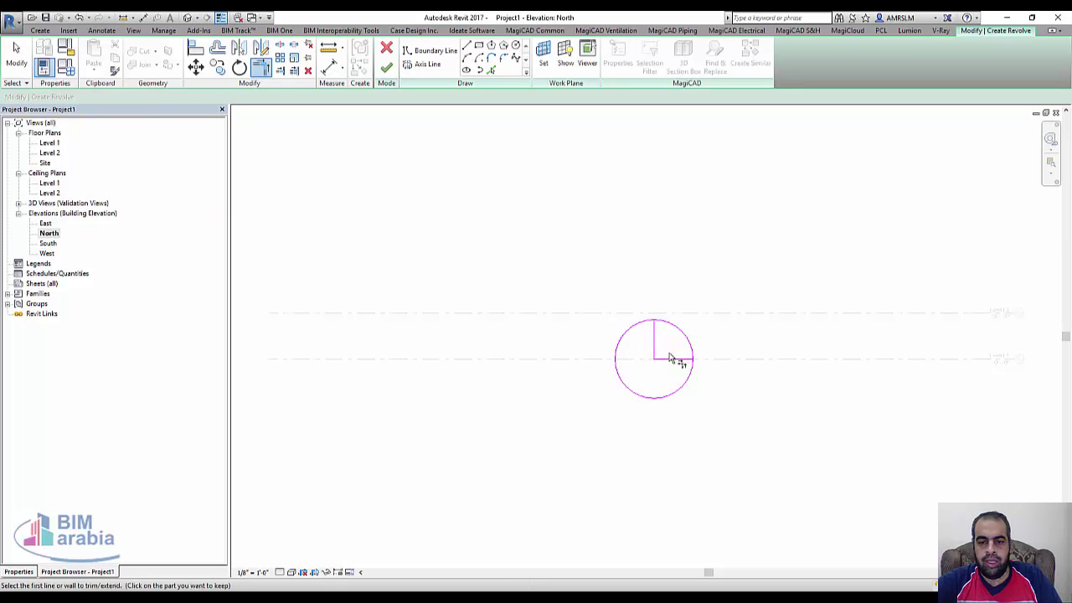
Trim the upper-right arc to the corner with TR and delete the leftover large arc.
{"action": "left_click", "coordinate": [282, 46]}
{"action": "key", "text": "t"}
{"action": "key", "text": "r"}
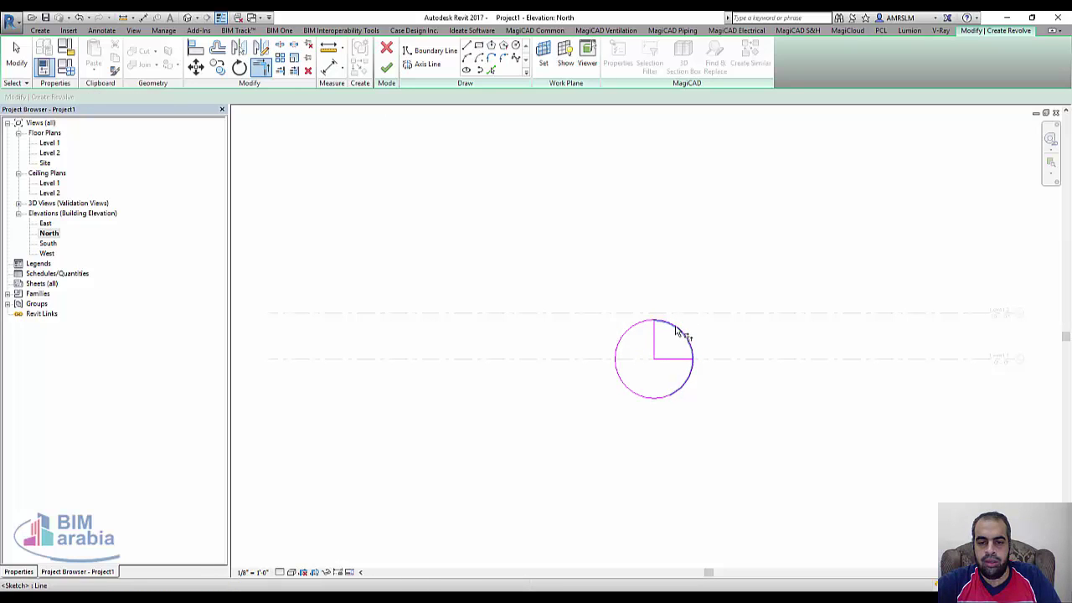
{"action": "left_click", "coordinate": [678, 331]}
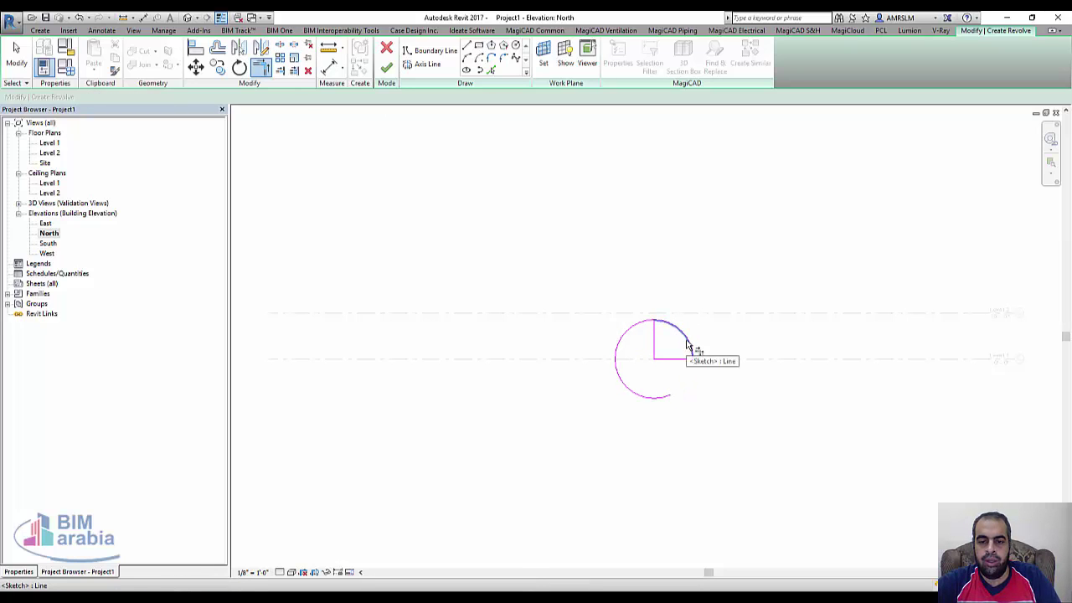
{"action": "left_click", "coordinate": [686, 343]}
{"action": "key", "text": "Escape"}
{"action": "left_click", "coordinate": [660, 396]}
{"action": "key", "text": "Delete"}
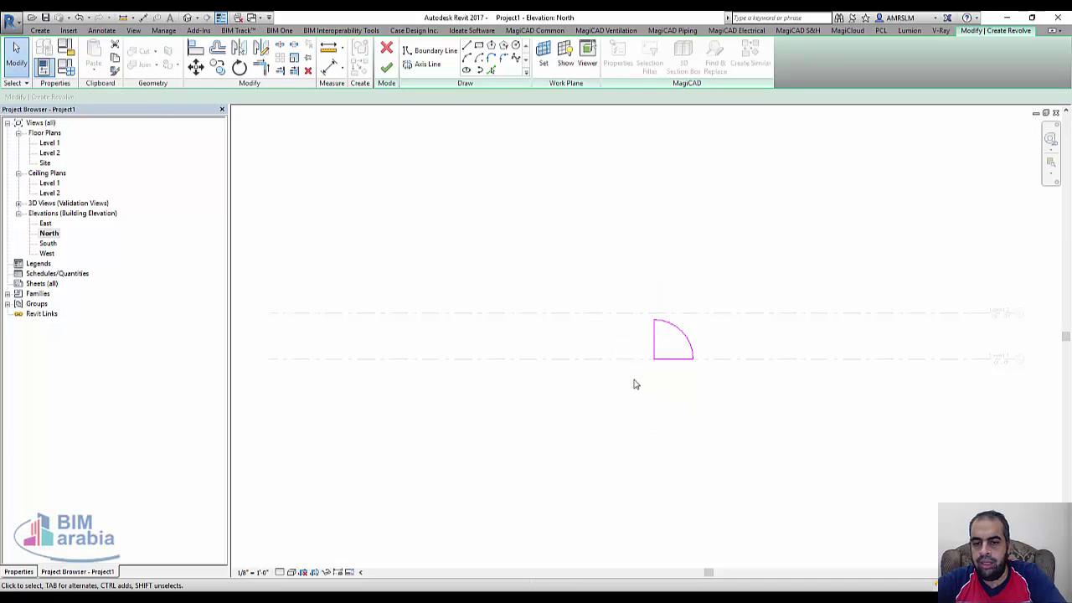
Offset the profile arc outward to create a concentric outer arc.
{"action": "scroll", "coordinate": [673, 354], "scroll_direction": "up", "scroll_amount": 2}
{"action": "scroll", "coordinate": [666, 344], "scroll_direction": "up", "scroll_amount": 2}
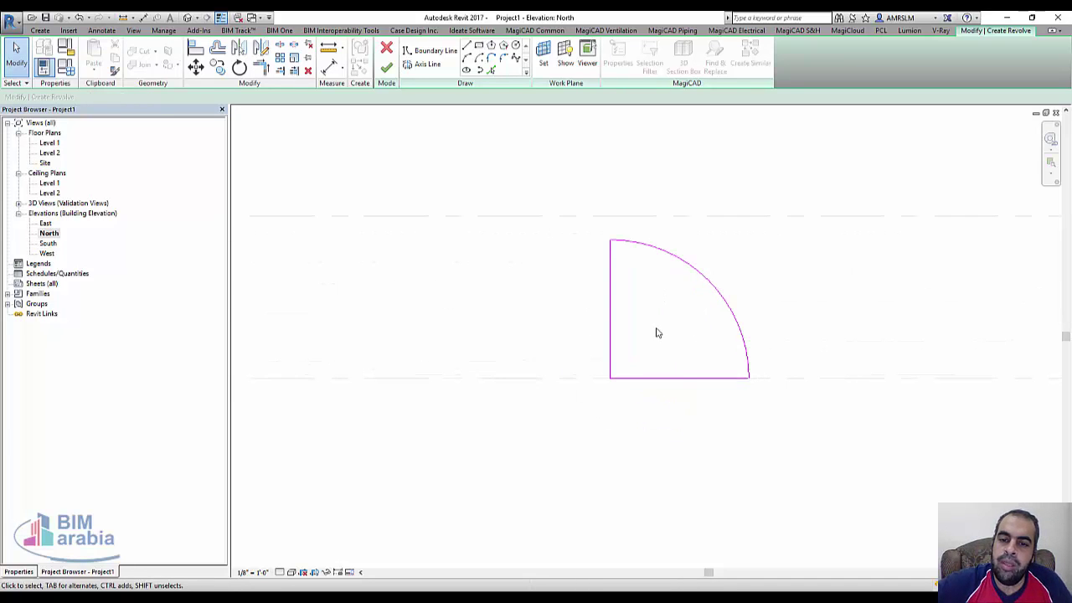
{"action": "scroll", "coordinate": [625, 232], "scroll_direction": "up", "scroll_amount": 1}
{"action": "scroll", "coordinate": [607, 235], "scroll_direction": "up", "scroll_amount": 1}
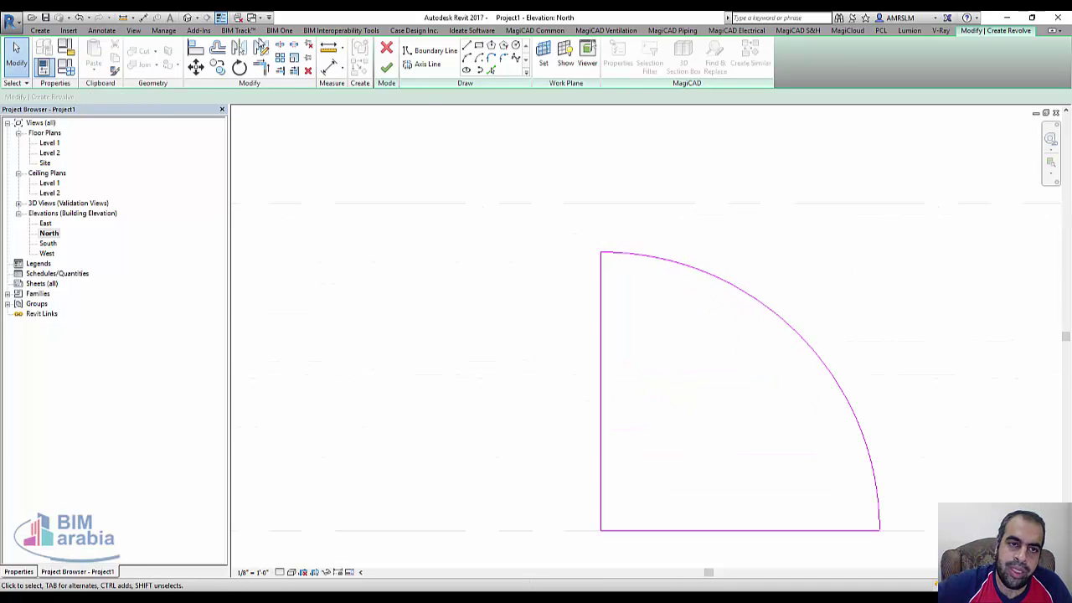
{"action": "left_click", "coordinate": [217, 47]}
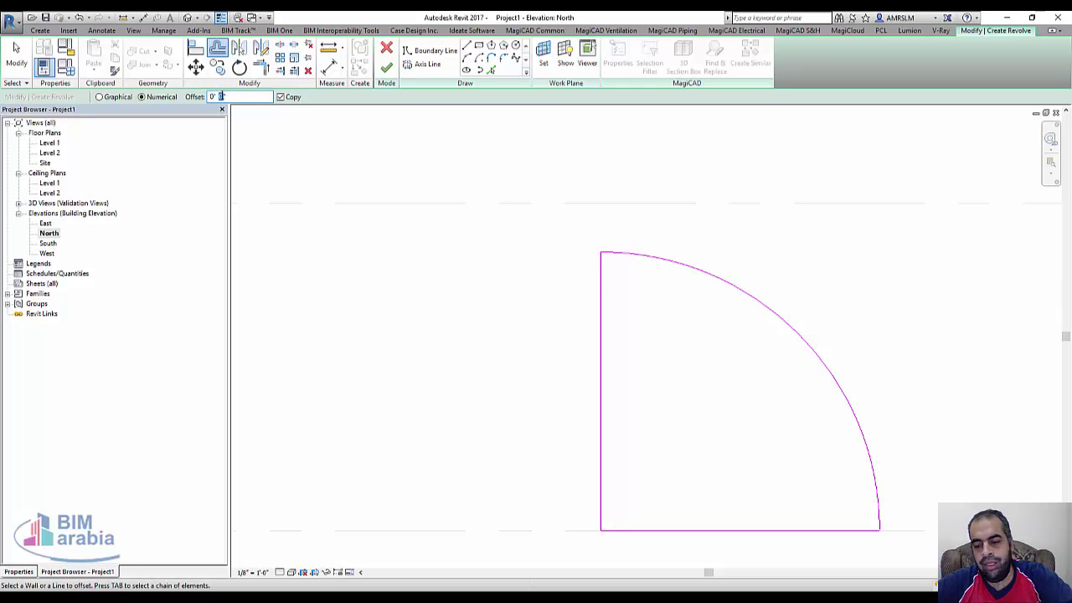
{"action": "left_click", "coordinate": [715, 280]}
{"action": "key", "text": "Escape"}
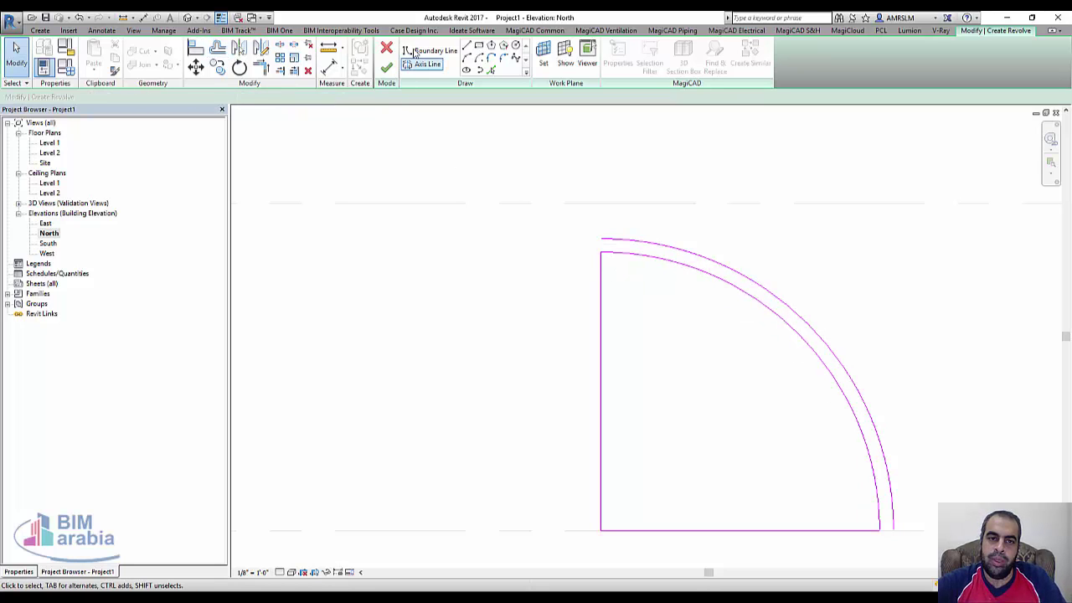
Draw a boundary line from the arc corner to the arc's lower endpoint.
{"action": "left_click", "coordinate": [414, 53]}
{"action": "left_click", "coordinate": [603, 241]}
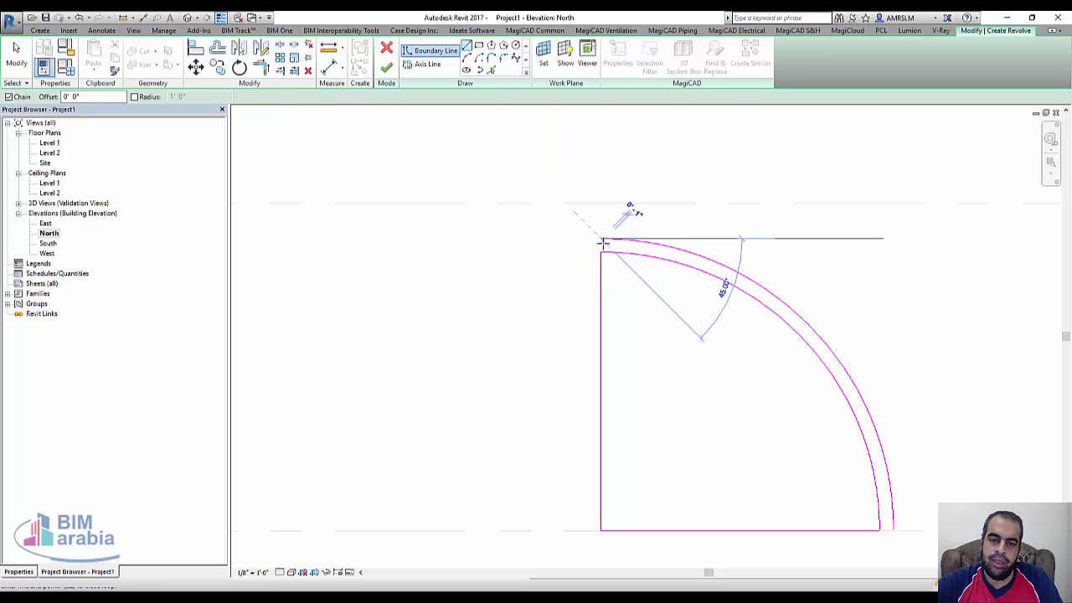
{"action": "scroll", "coordinate": [586, 283], "scroll_direction": "down", "scroll_amount": 2}
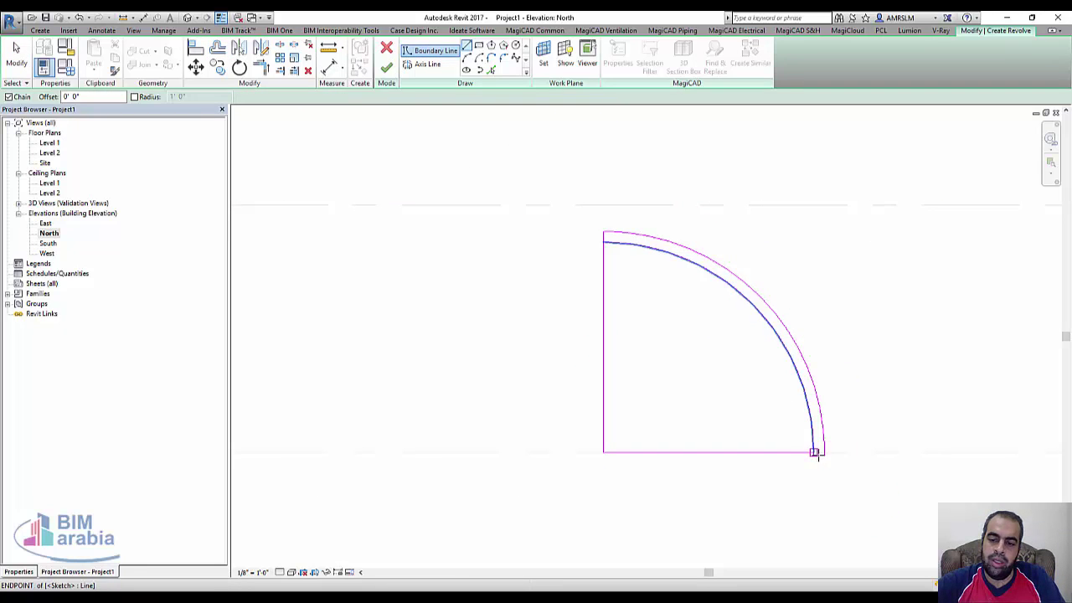
{"action": "scroll", "coordinate": [817, 453], "scroll_direction": "up", "scroll_amount": 3}
{"action": "scroll", "coordinate": [811, 440], "scroll_direction": "up", "scroll_amount": 2}
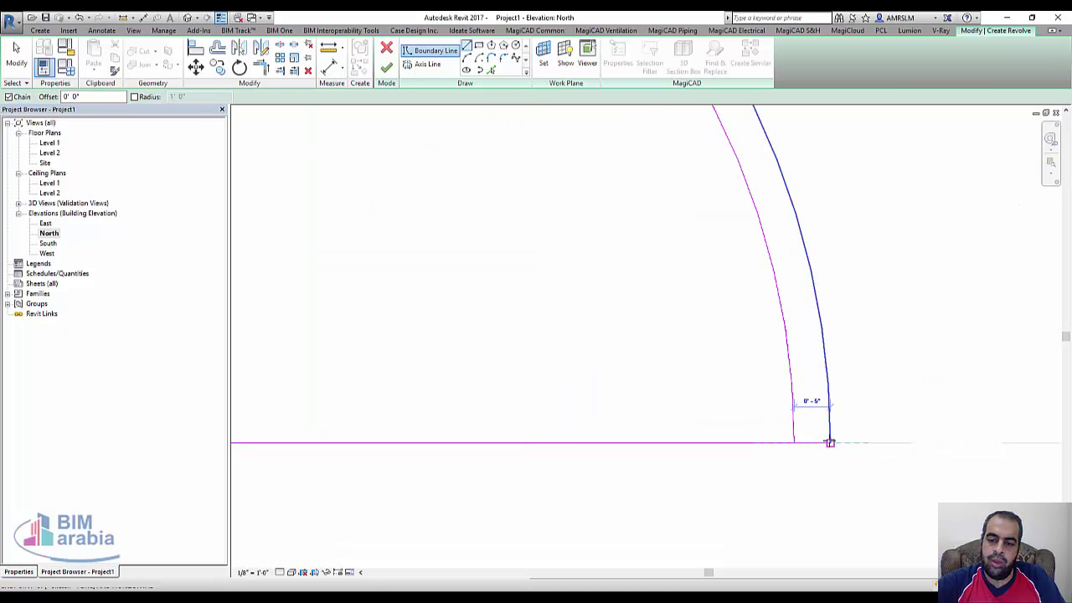
{"action": "left_click", "coordinate": [829, 442]}
{"action": "scroll", "coordinate": [863, 447], "scroll_direction": "down", "scroll_amount": 2}
{"action": "scroll", "coordinate": [854, 445], "scroll_direction": "down", "scroll_amount": 2}
{"action": "scroll", "coordinate": [846, 445], "scroll_direction": "down", "scroll_amount": 1}
{"action": "key", "text": "Escape"}
{"action": "key", "text": "Escape"}
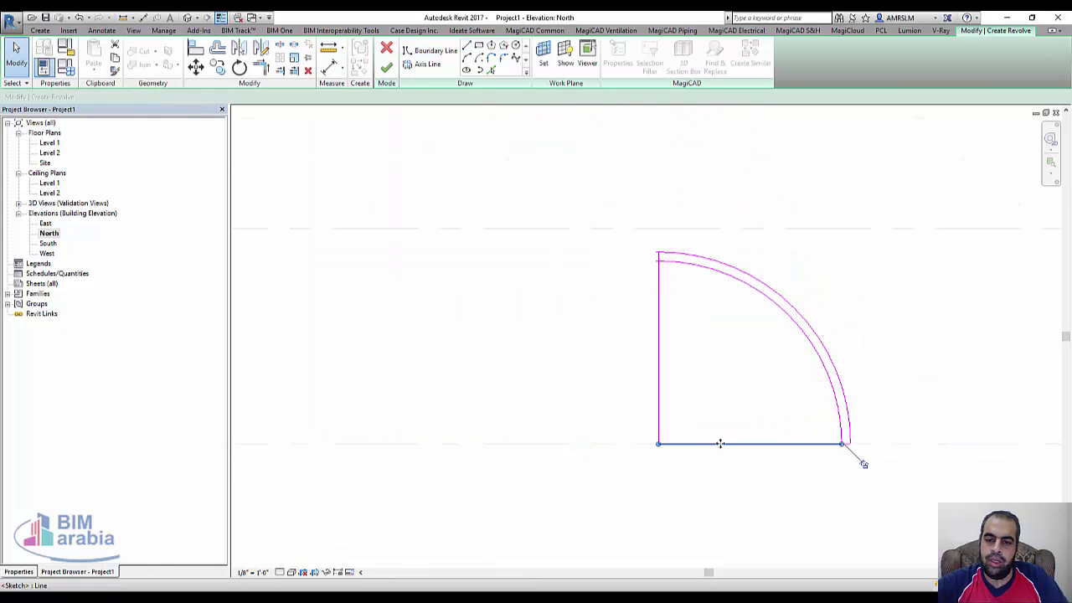
Delete the bottom and left straight sketch lines, leaving only the curved band.
{"action": "key", "text": "Delete"}
{"action": "left_click", "coordinate": [659, 383]}
{"action": "key", "text": "Delete"}
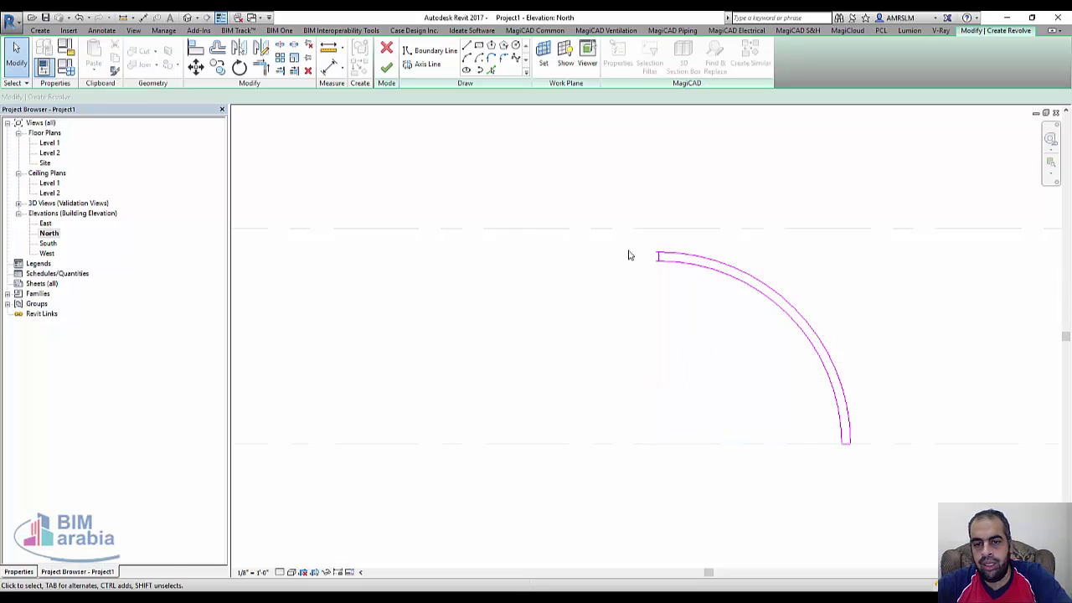
{"action": "left_click_drag", "start_coordinate": [615, 289], "coordinate": [687, 216]}
{"action": "scroll", "coordinate": [649, 271], "scroll_direction": "up", "scroll_amount": 4}
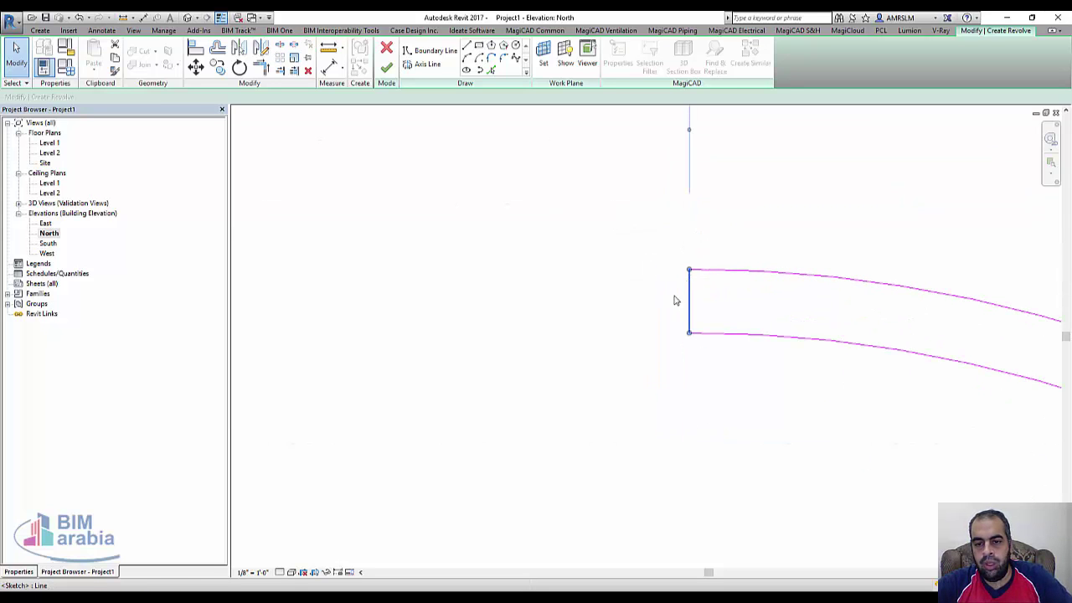
{"action": "scroll", "coordinate": [675, 300], "scroll_direction": "down", "scroll_amount": 3}
{"action": "scroll", "coordinate": [612, 307], "scroll_direction": "down", "scroll_amount": 2}
{"action": "key", "text": "Escape"}
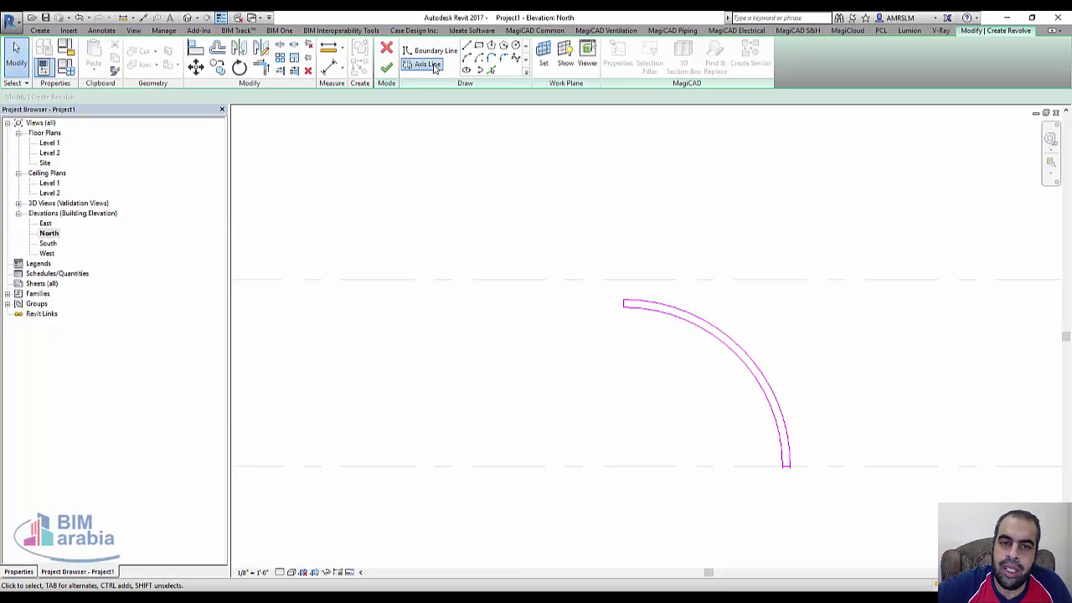
Draw a vertical revolve axis down from the arc's top end, replacing a slanted first attempt.
{"action": "left_click", "coordinate": [435, 68]}
{"action": "left_click", "coordinate": [624, 300]}
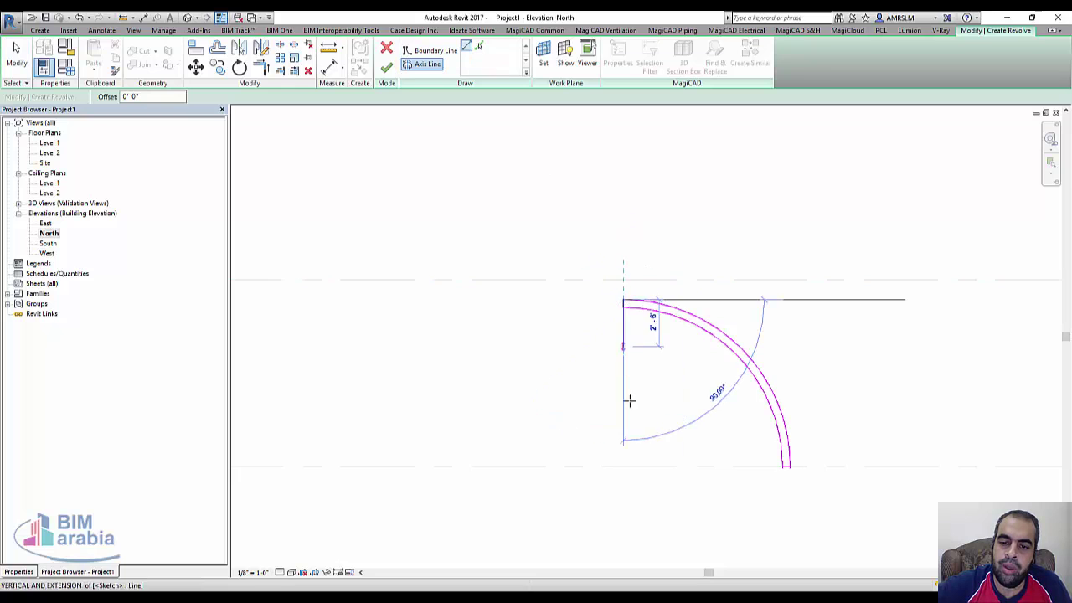
{"action": "left_click", "coordinate": [634, 513]}
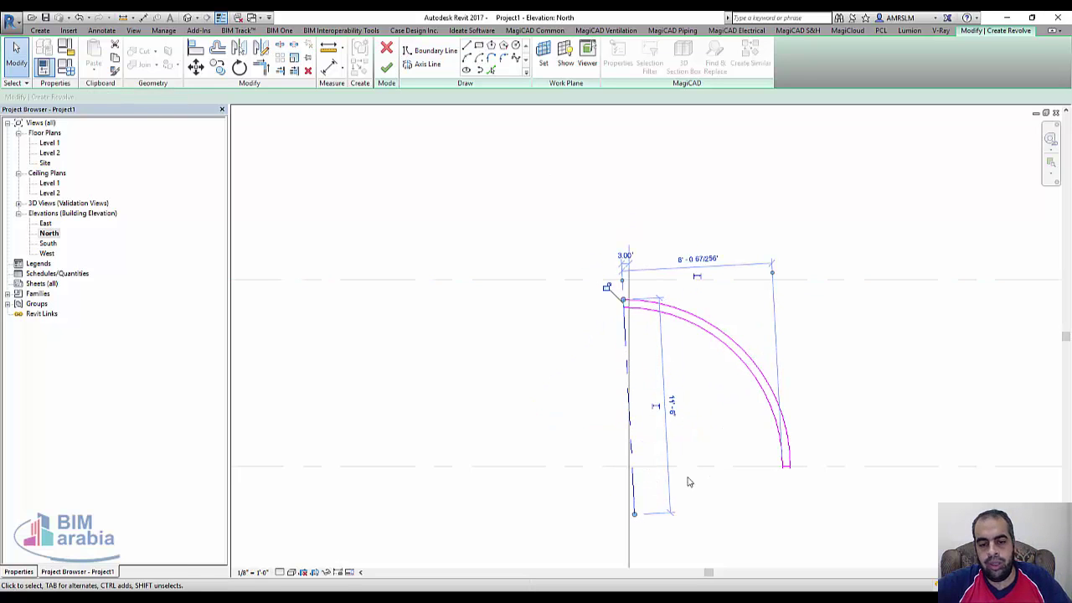
{"action": "key", "text": "Delete"}
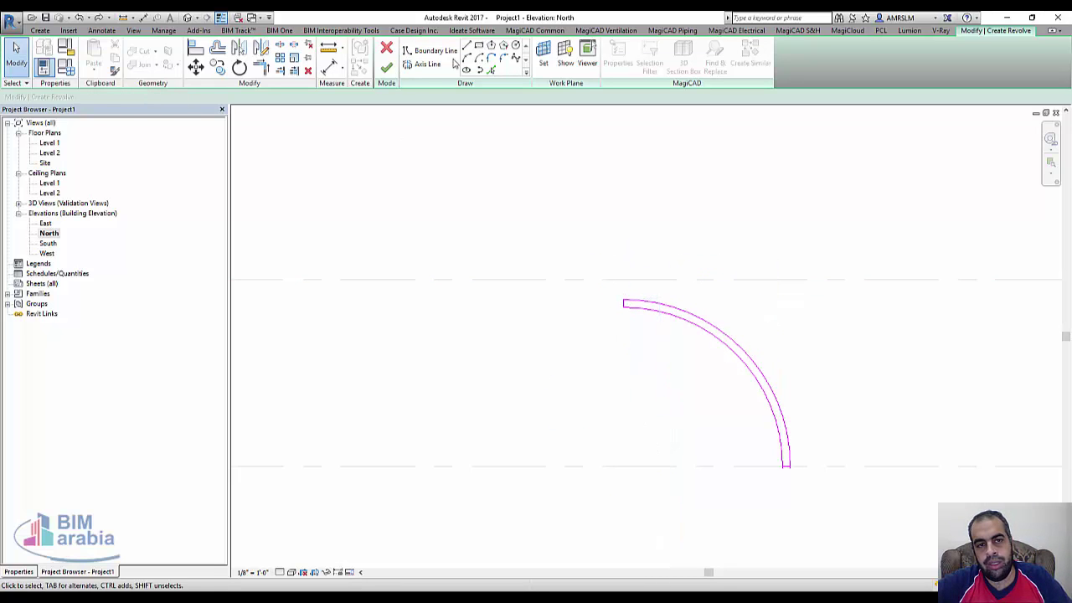
{"action": "left_click", "coordinate": [427, 64]}
{"action": "left_click", "coordinate": [623, 300]}
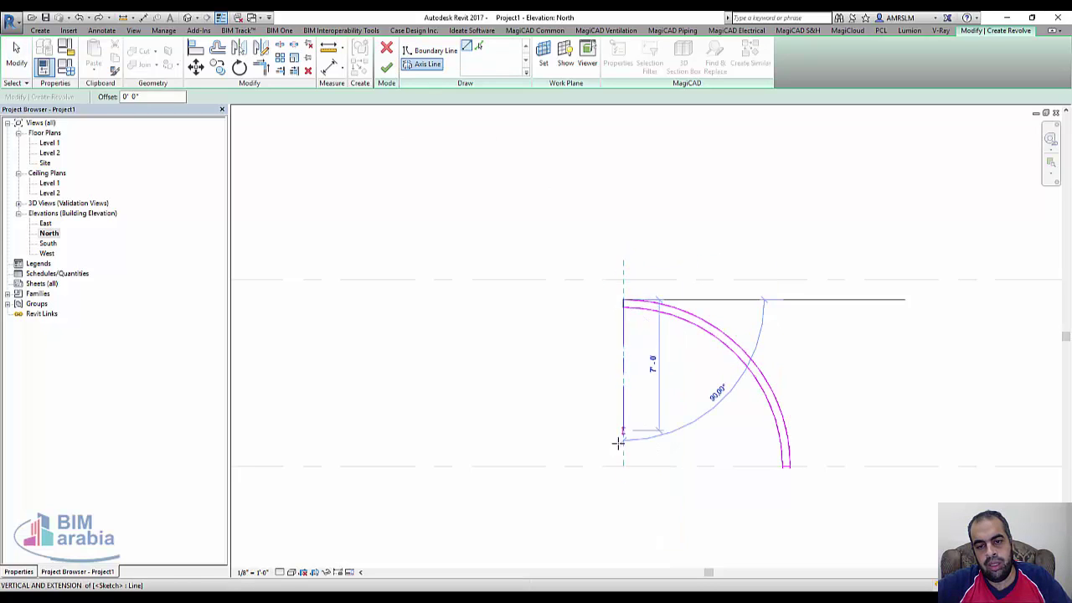
{"action": "left_click", "coordinate": [620, 488]}
Finish the revolve and roof model, then reopen it in-place and select the revolve.
{"action": "left_click", "coordinate": [386, 67]}
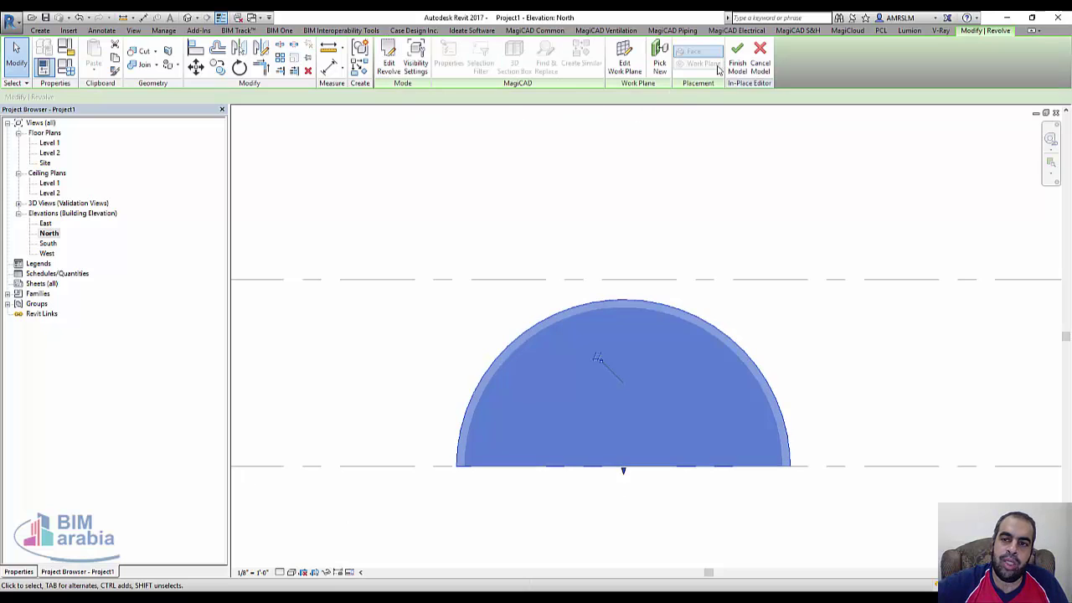
{"action": "left_click", "coordinate": [737, 59]}
{"action": "left_click", "coordinate": [583, 303]}
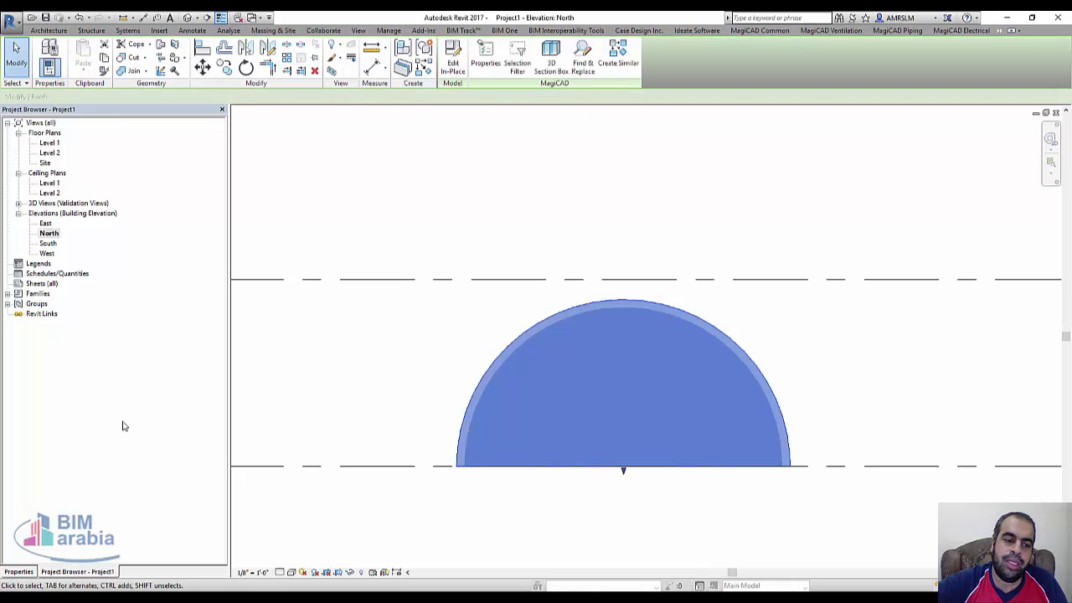
{"action": "left_click", "coordinate": [20, 572]}
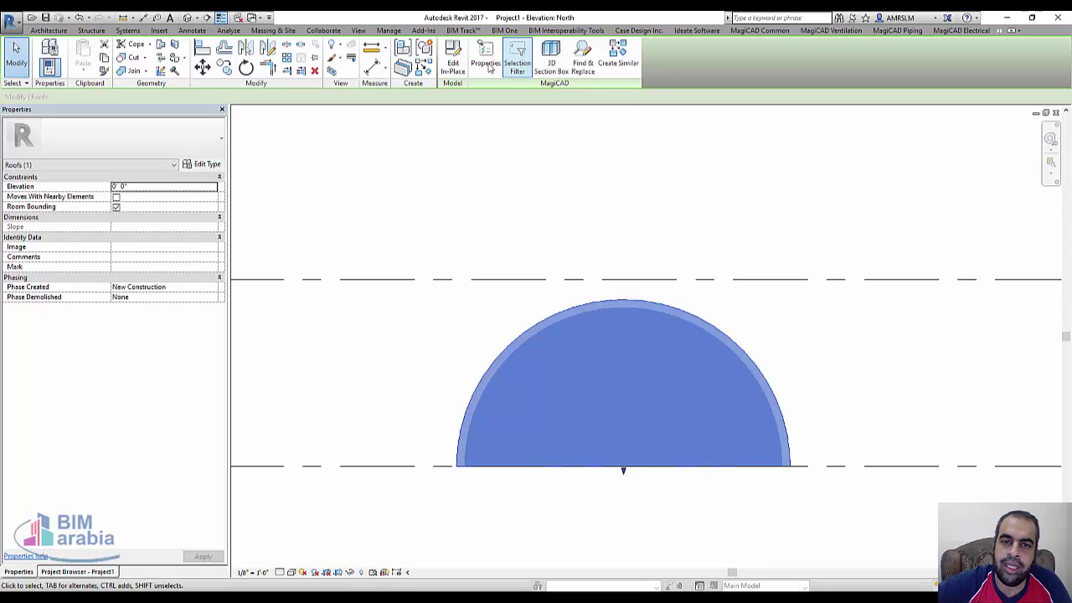
{"action": "left_click", "coordinate": [452, 58]}
{"action": "left_click", "coordinate": [598, 359]}
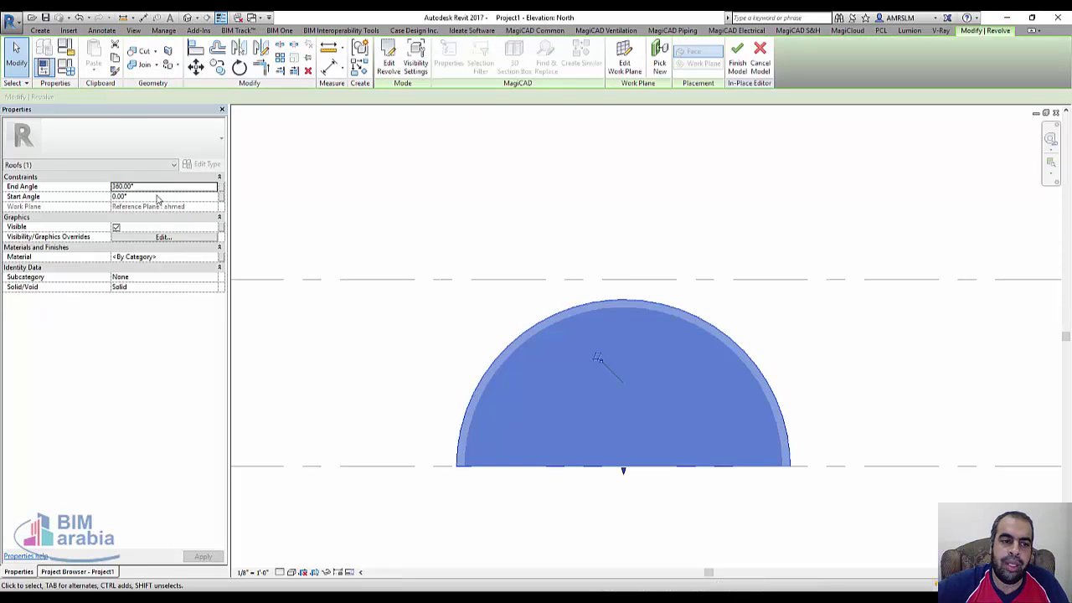
In 3D, drag the revolve's angle handles to Start Angle 57.34° and end near 180°.
{"action": "left_click", "coordinate": [155, 190]}
{"action": "type", "text": "180"}
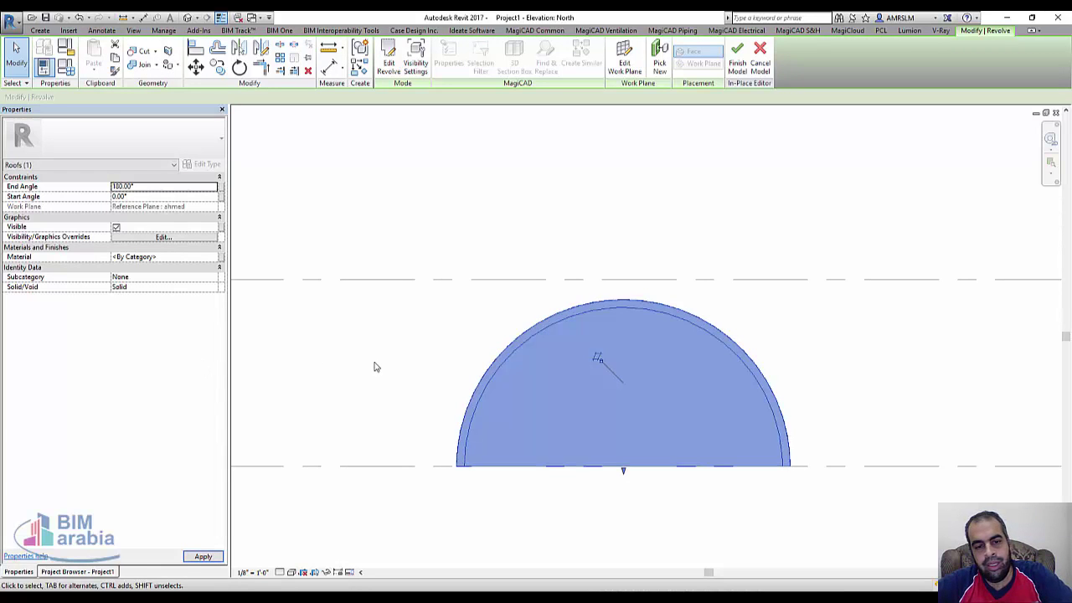
{"action": "left_click", "coordinate": [189, 18]}
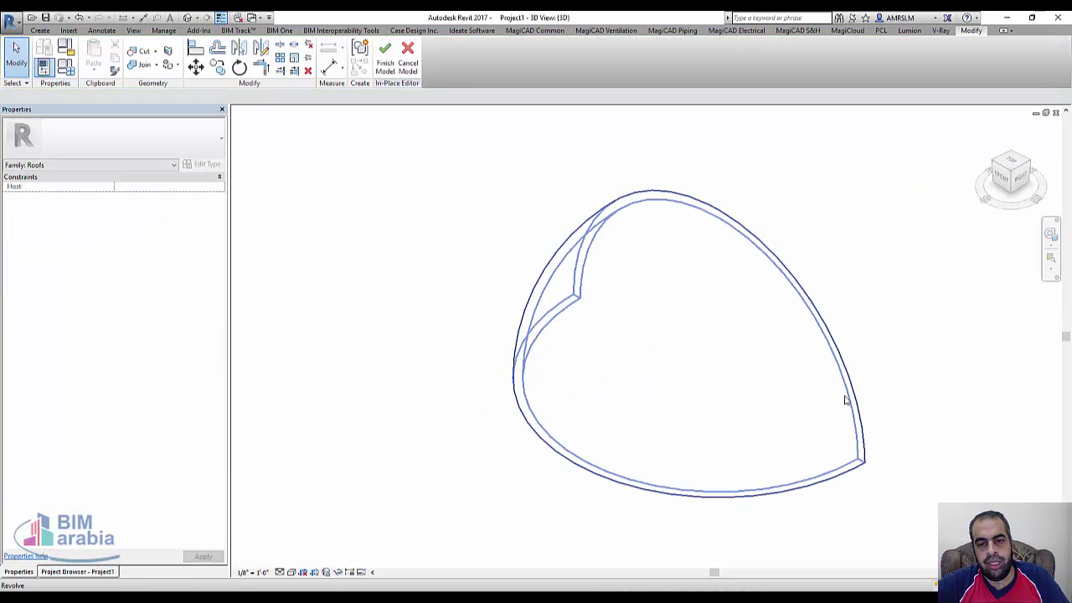
{"action": "mouse_move", "coordinate": [843, 399]}
{"action": "middle_mouse_down", "text": "shift"}
{"action": "mouse_move", "coordinate": [751, 475]}
{"action": "mouse_move", "coordinate": [804, 361]}
{"action": "middle_mouse_up", "text": "shift"}
{"action": "left_click", "coordinate": [732, 256]}
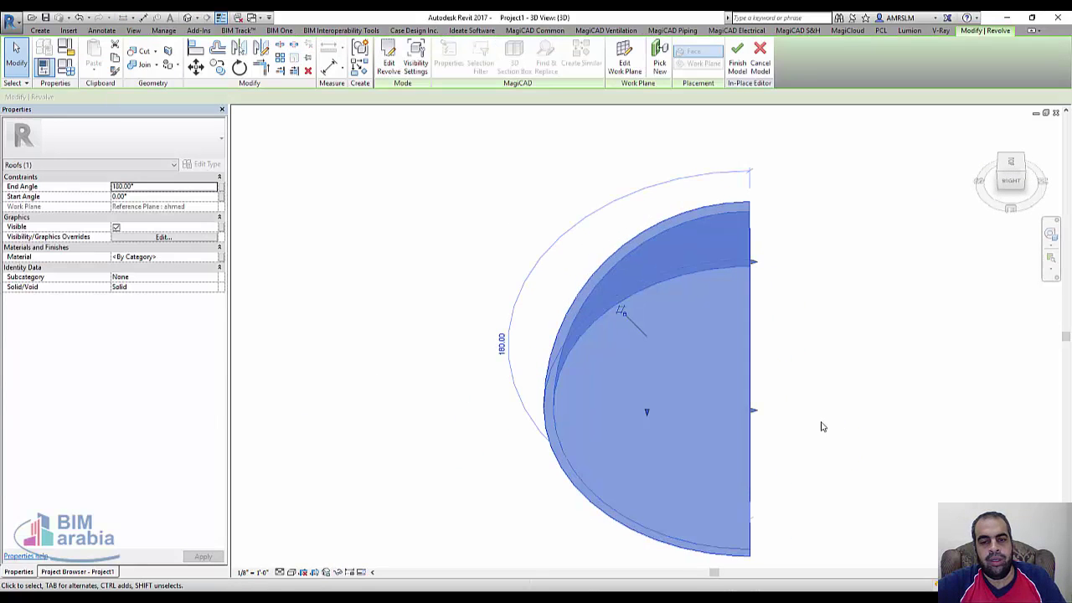
{"action": "mouse_move", "coordinate": [811, 418]}
{"action": "middle_mouse_down", "text": "shift"}
{"action": "mouse_move", "coordinate": [438, 277]}
{"action": "mouse_move", "coordinate": [706, 385]}
{"action": "middle_mouse_up", "text": "shift"}
{"action": "left_click_drag", "start_coordinate": [706, 384], "coordinate": [836, 388]}
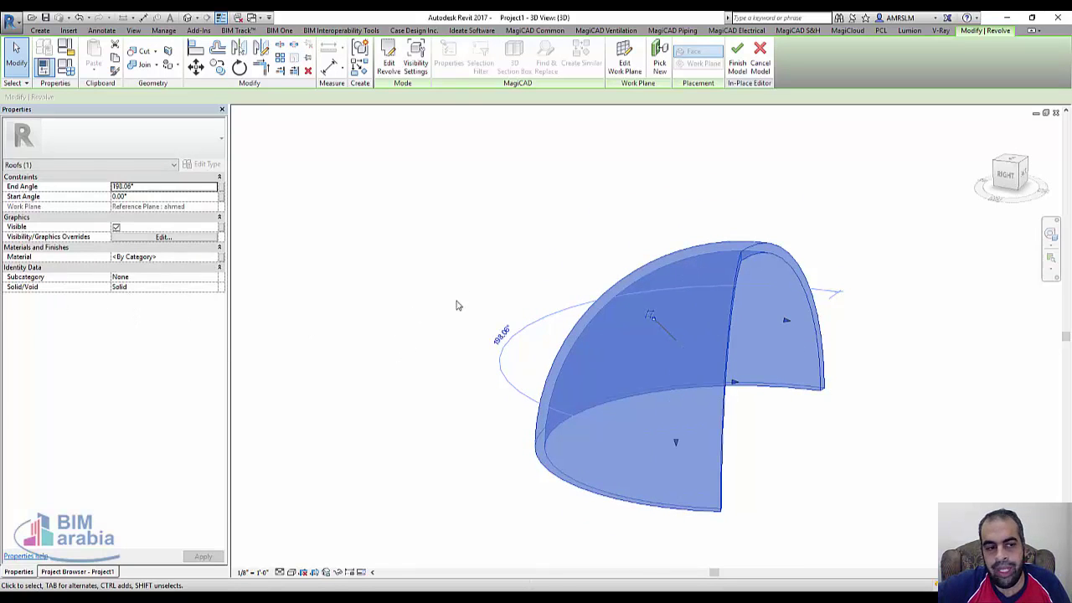
{"action": "mouse_move", "coordinate": [786, 320]}
{"action": "left_mouse_down"}
{"action": "mouse_move", "coordinate": [825, 372]}
{"action": "mouse_move", "coordinate": [827, 275]}
{"action": "mouse_move", "coordinate": [866, 371]}
{"action": "left_mouse_up"}
{"action": "middle_click_drag", "start_coordinate": [736, 376], "coordinate": [502, 458], "text": "shift"}
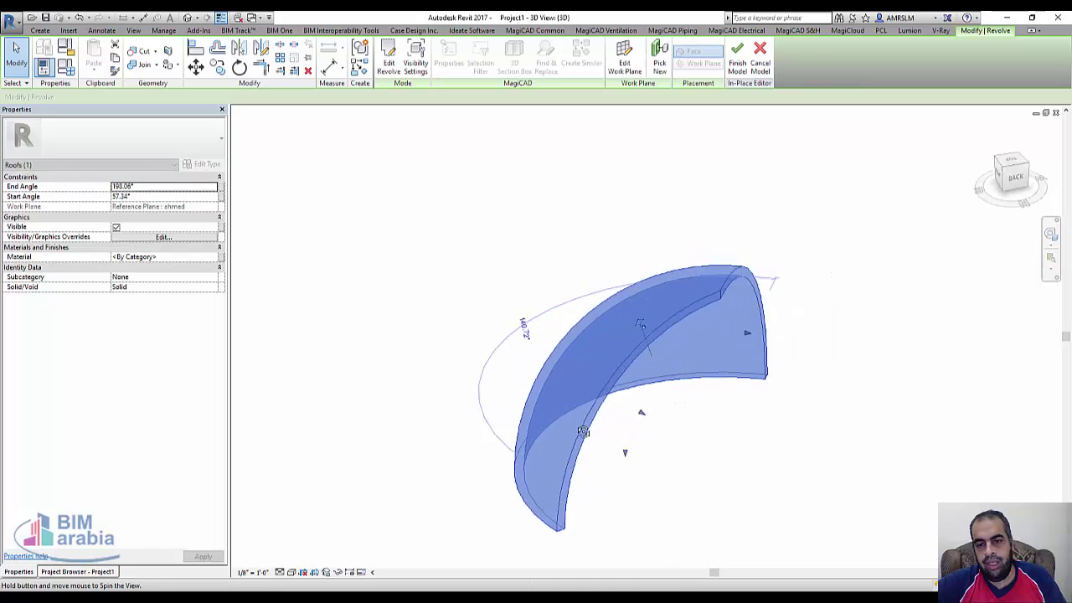
{"action": "left_click", "coordinate": [636, 479]}
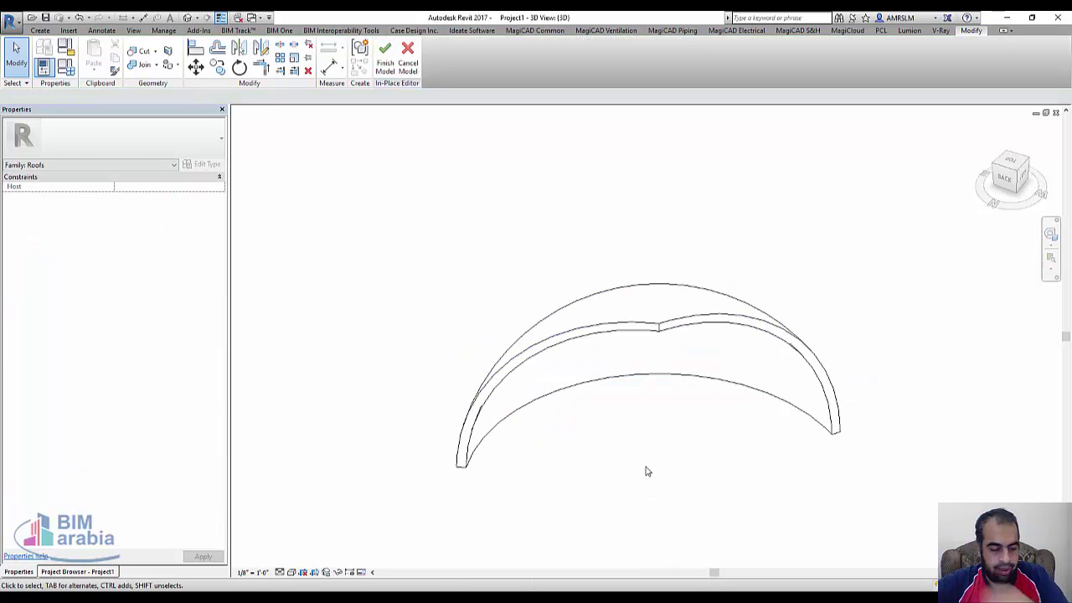
Orbit and zoom around the partial dome shell in 3D, then bring up the Create tools.
{"action": "middle_click_drag", "start_coordinate": [670, 466], "coordinate": [957, 278], "text": "shift"}
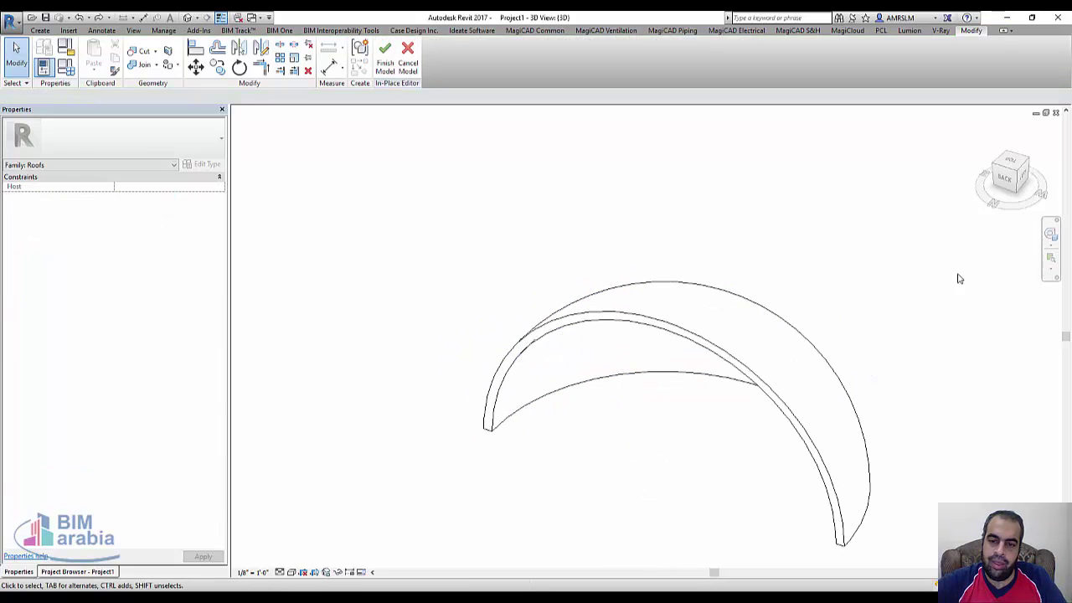
{"action": "left_click_drag", "start_coordinate": [1015, 167], "coordinate": [1005, 170]}
{"action": "left_click", "coordinate": [1006, 170]}
{"action": "mouse_move", "coordinate": [662, 423]}
{"action": "middle_mouse_down", "text": "shift"}
{"action": "mouse_move", "coordinate": [716, 243]}
{"action": "mouse_move", "coordinate": [910, 419]}
{"action": "middle_mouse_up", "text": "shift"}
{"action": "scroll", "coordinate": [911, 420], "scroll_direction": "up", "scroll_amount": 3}
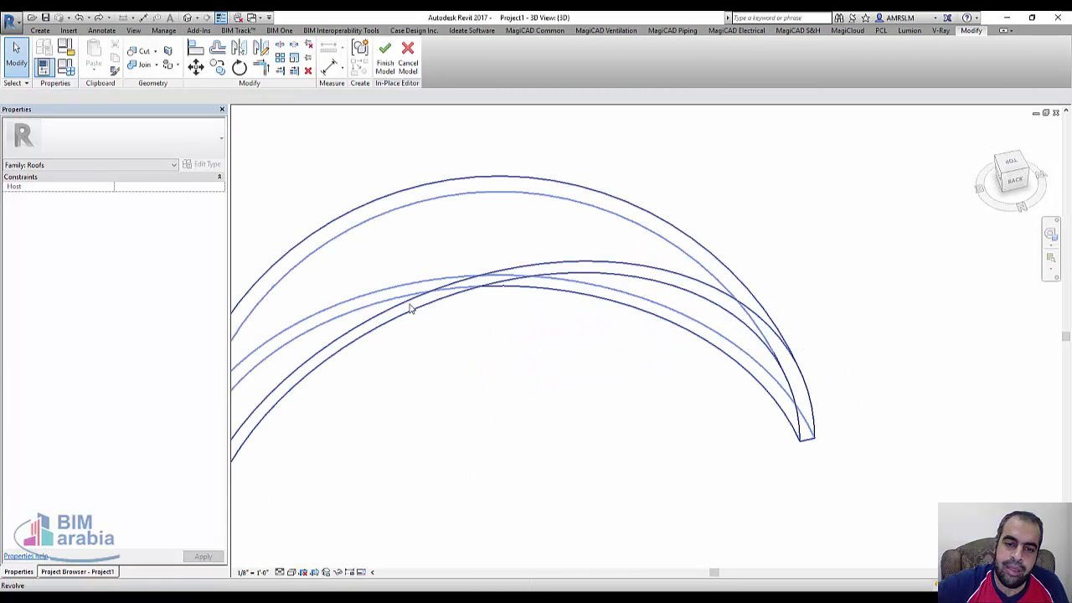
{"action": "mouse_move", "coordinate": [411, 308]}
{"action": "middle_mouse_down", "text": "shift"}
{"action": "mouse_move", "coordinate": [739, 338]}
{"action": "mouse_move", "coordinate": [675, 318]}
{"action": "mouse_move", "coordinate": [608, 355]}
{"action": "middle_mouse_up", "text": "shift"}
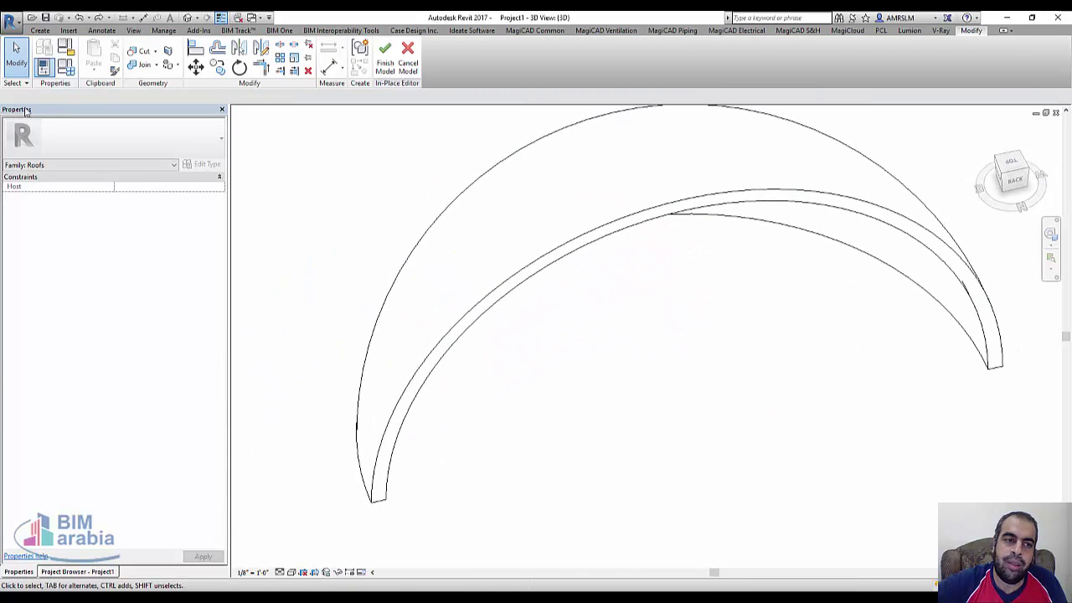
{"action": "left_click", "coordinate": [41, 31]}
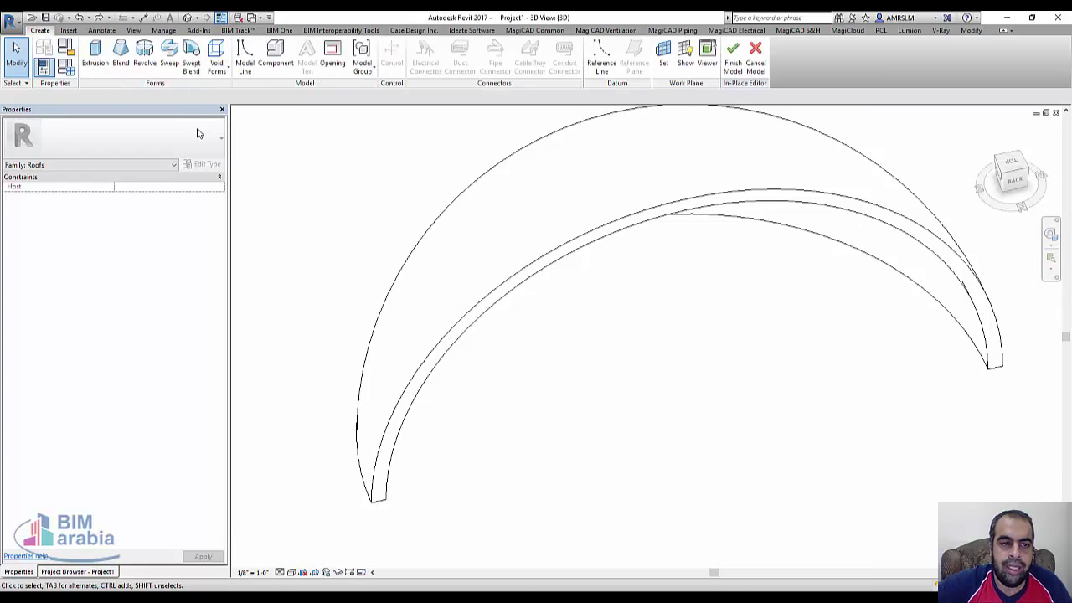
Start a sweep and set its work plane to the plane of the dome's arc edge.
{"action": "left_click", "coordinate": [168, 67]}
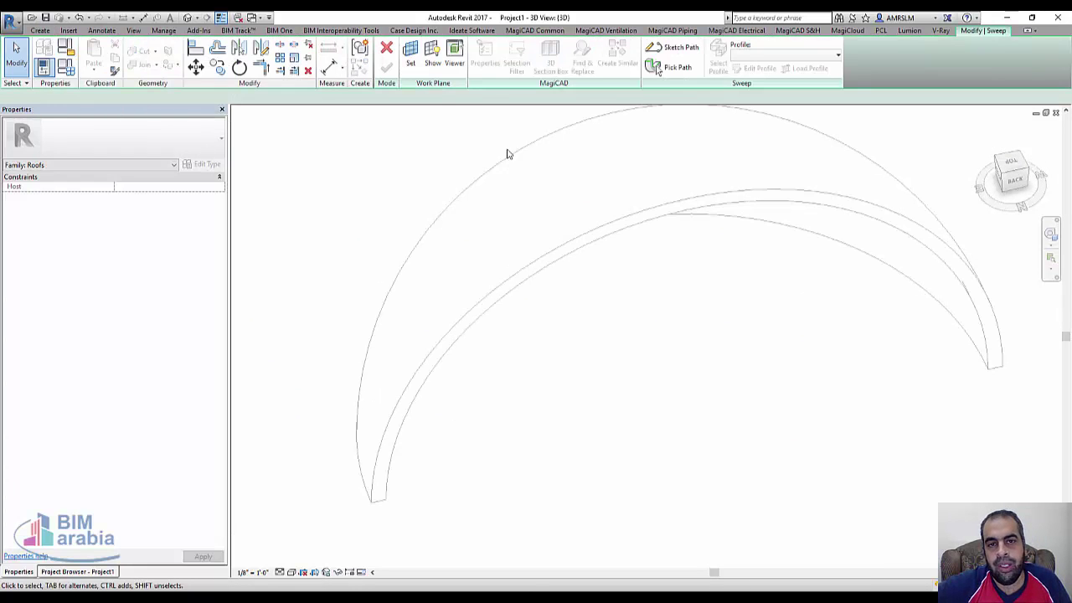
{"action": "left_click", "coordinate": [409, 59]}
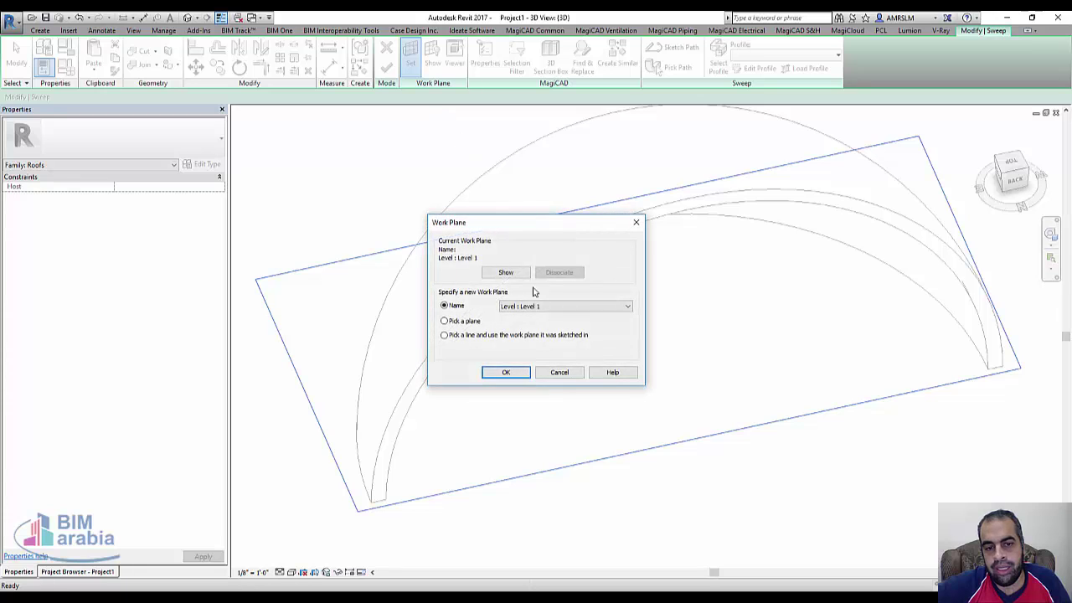
{"action": "left_click", "coordinate": [501, 371]}
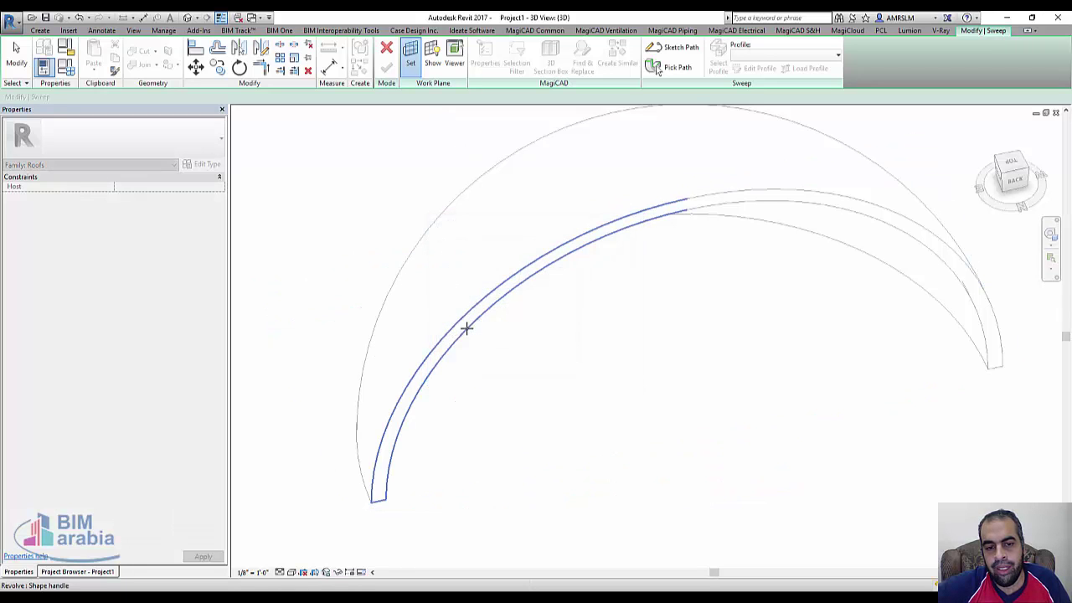
{"action": "left_click", "coordinate": [467, 328]}
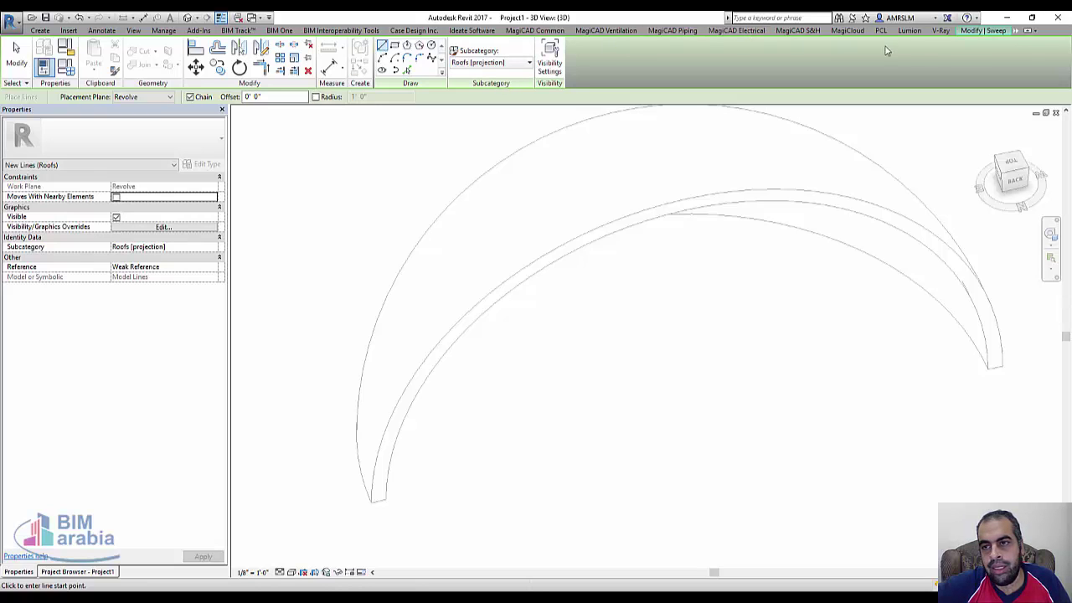
{"action": "left_click", "coordinate": [1003, 33]}
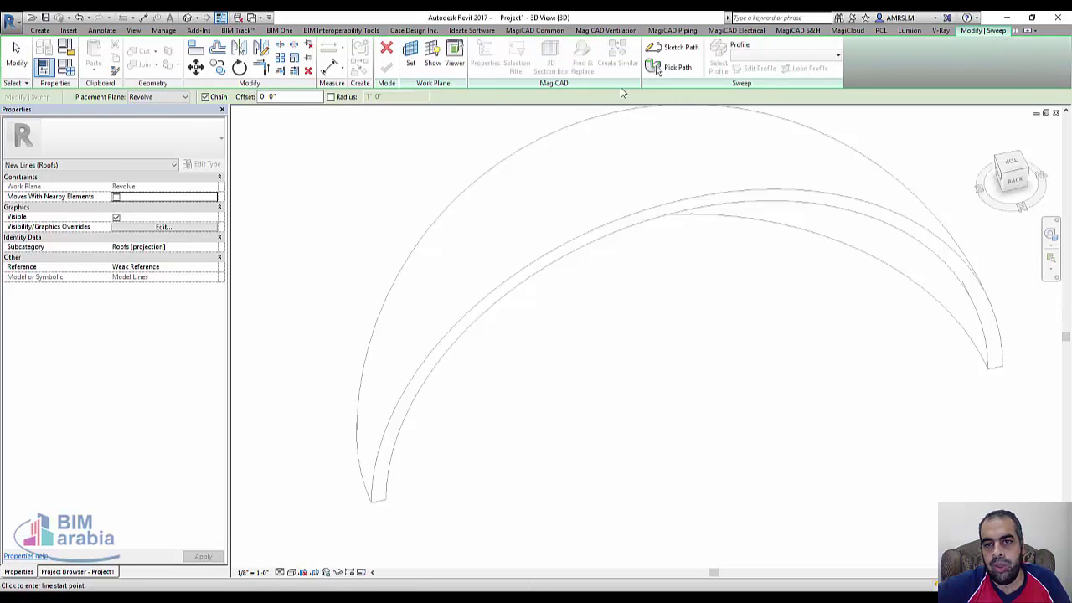
Sketch the sweep path by picking the inner and outer dome edge arcs, then finish it.
{"action": "left_click", "coordinate": [658, 50]}
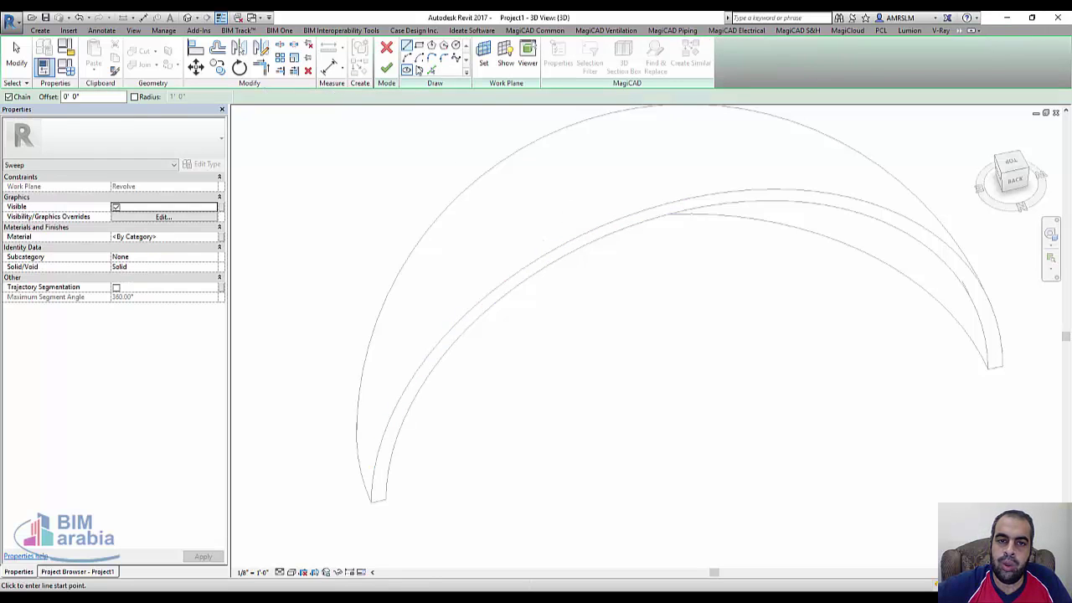
{"action": "left_click", "coordinate": [514, 275]}
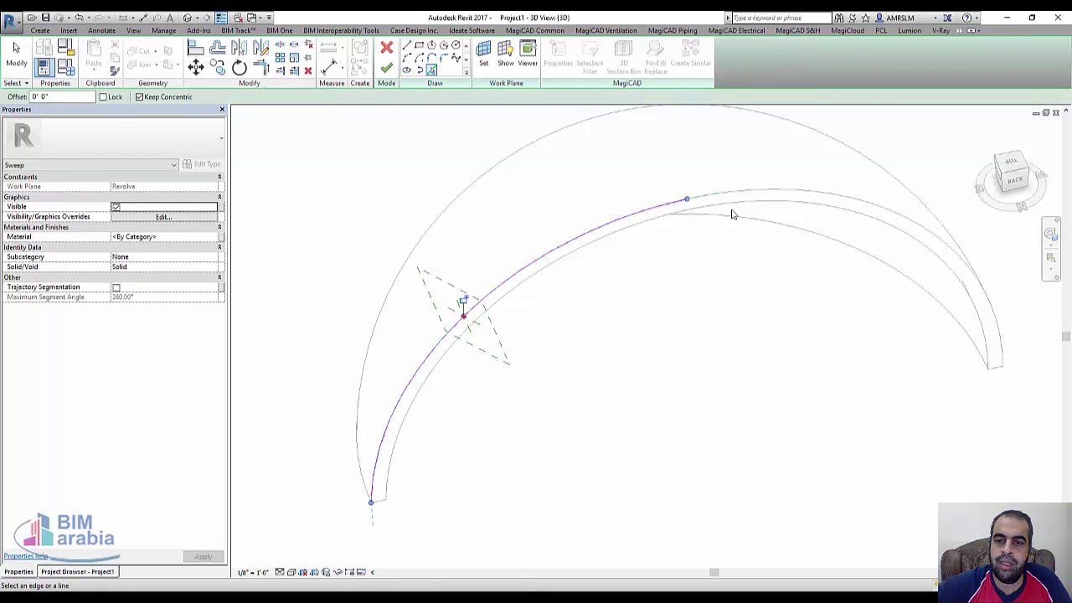
{"action": "left_click", "coordinate": [754, 195]}
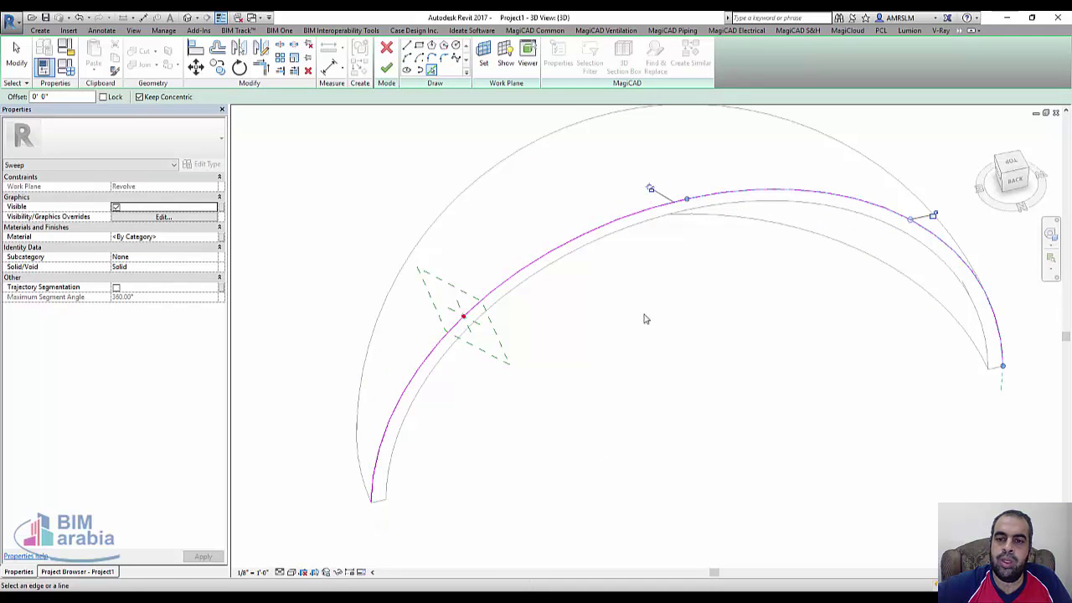
{"action": "left_click", "coordinate": [386, 71]}
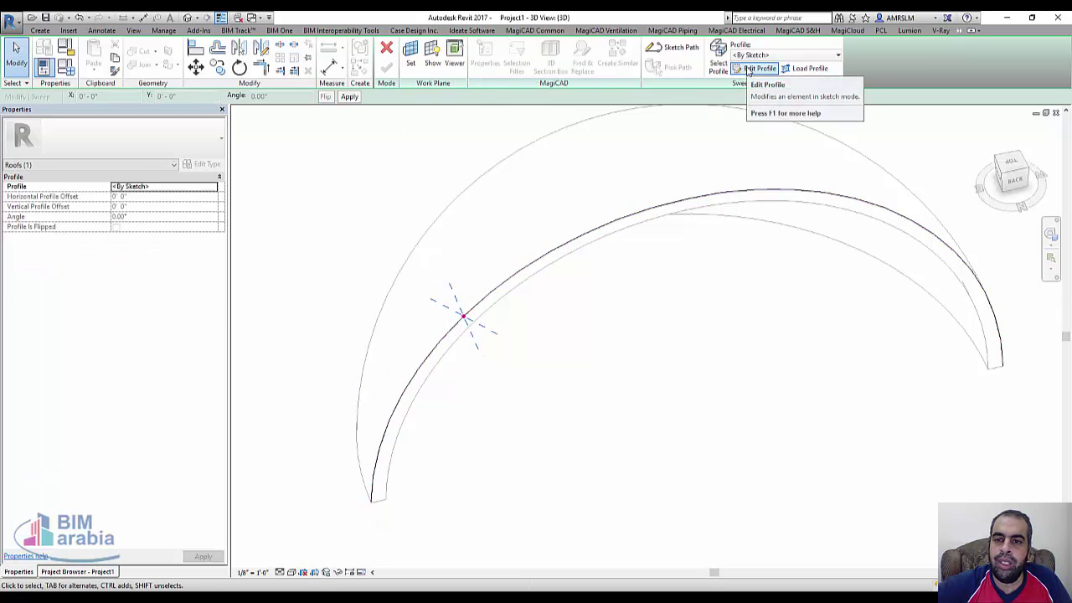
Enter profile editing and make several aborted starts of a profile line at the plane intersection.
{"action": "left_click", "coordinate": [748, 69]}
{"action": "scroll", "coordinate": [469, 319], "scroll_direction": "up", "scroll_amount": 5}
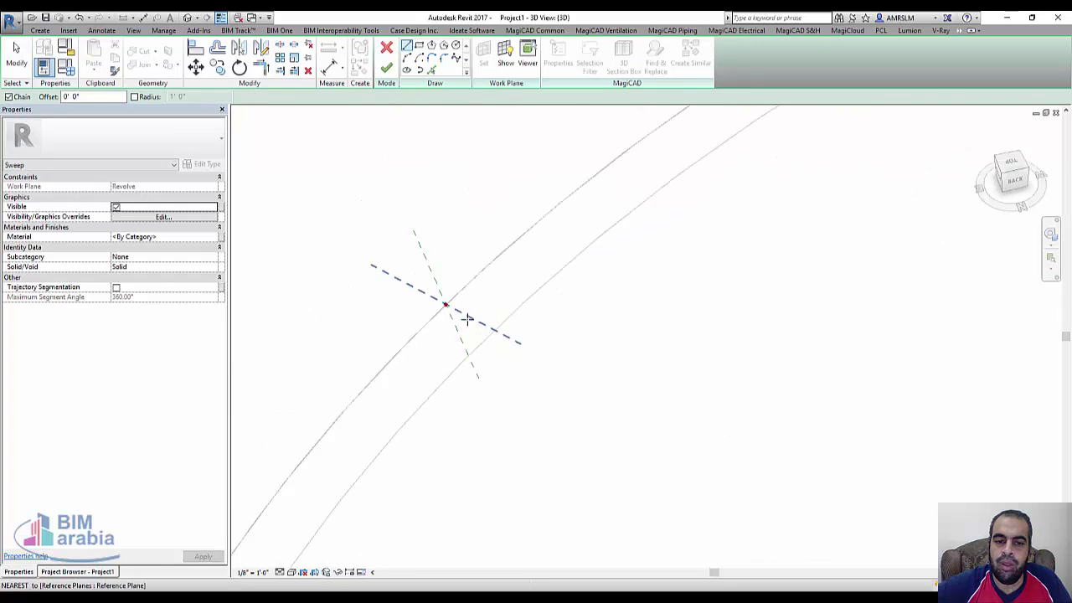
{"action": "scroll", "coordinate": [444, 307], "scroll_direction": "up", "scroll_amount": 1}
{"action": "left_click", "coordinate": [436, 298]}
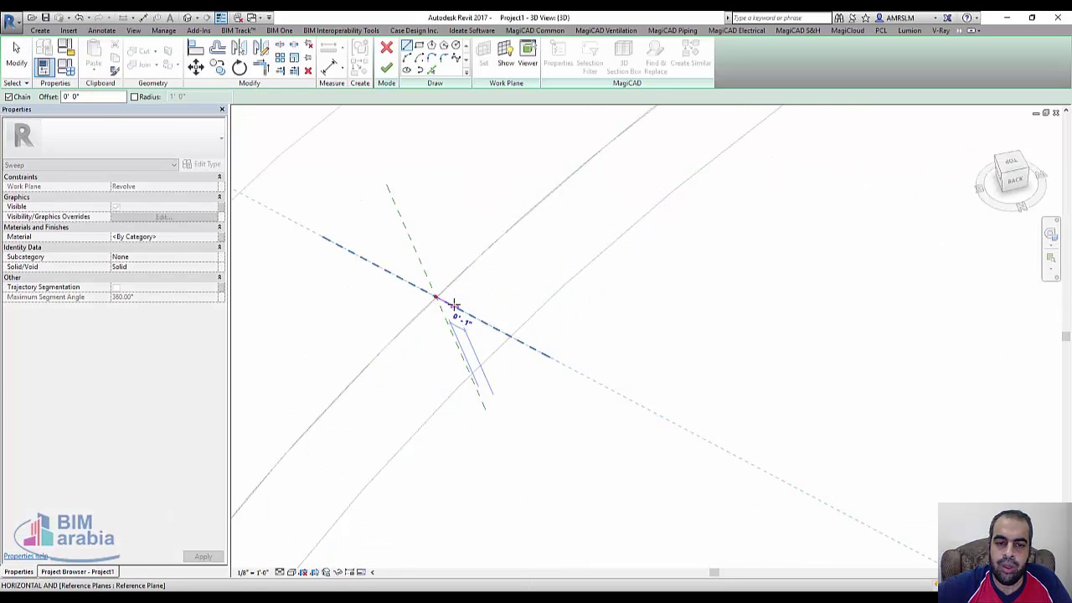
{"action": "key", "text": "Escape"}
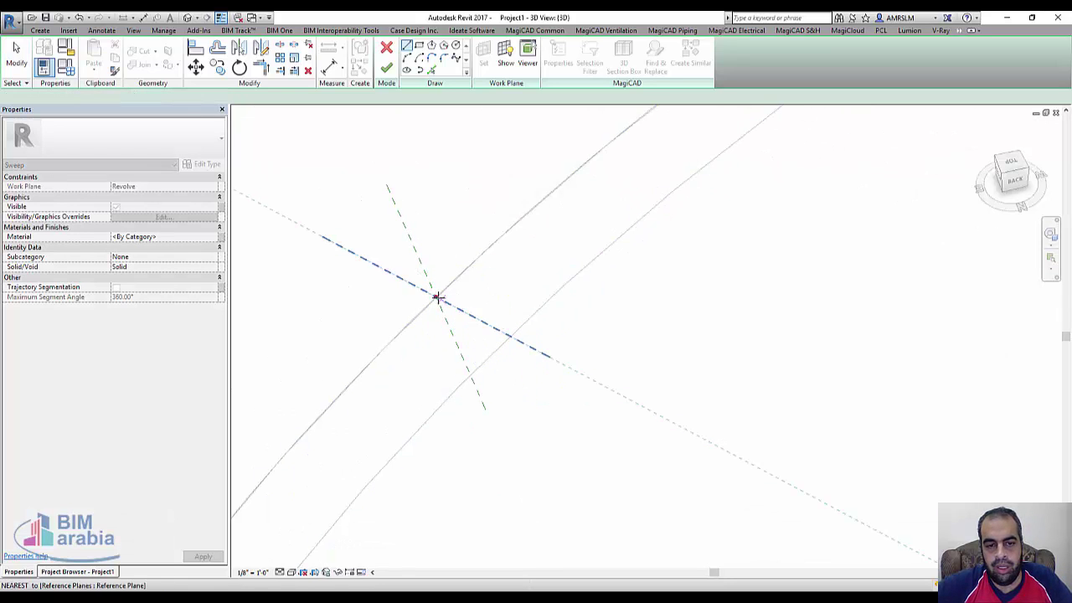
{"action": "key", "text": "l"}
{"action": "key", "text": "i"}
{"action": "left_click", "coordinate": [437, 297]}
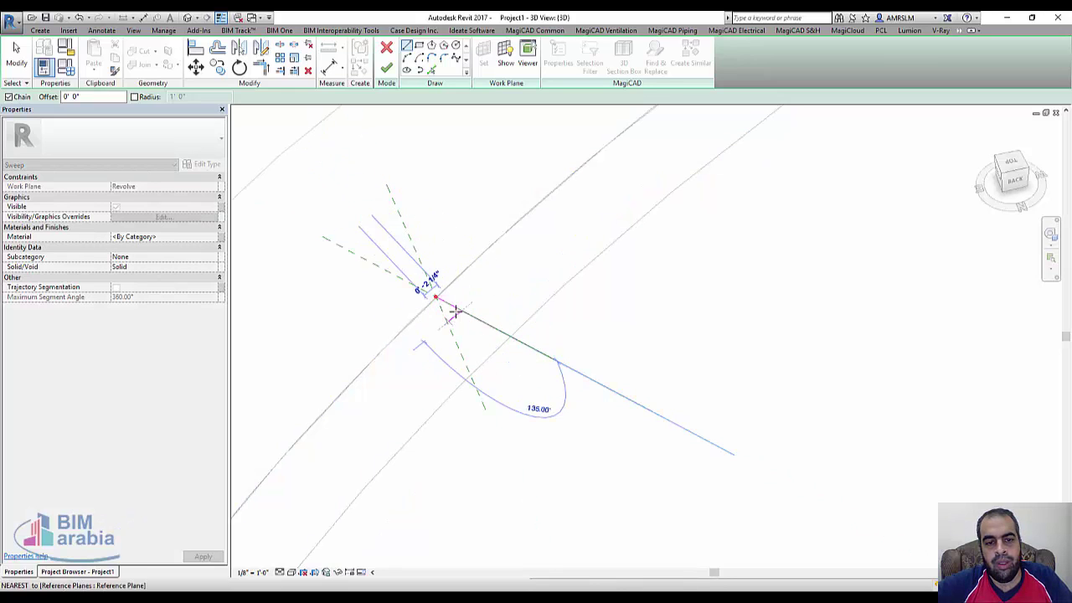
{"action": "key", "text": "Escape"}
{"action": "key", "text": "l"}
{"action": "key", "text": "i"}
{"action": "left_click", "coordinate": [437, 297]}
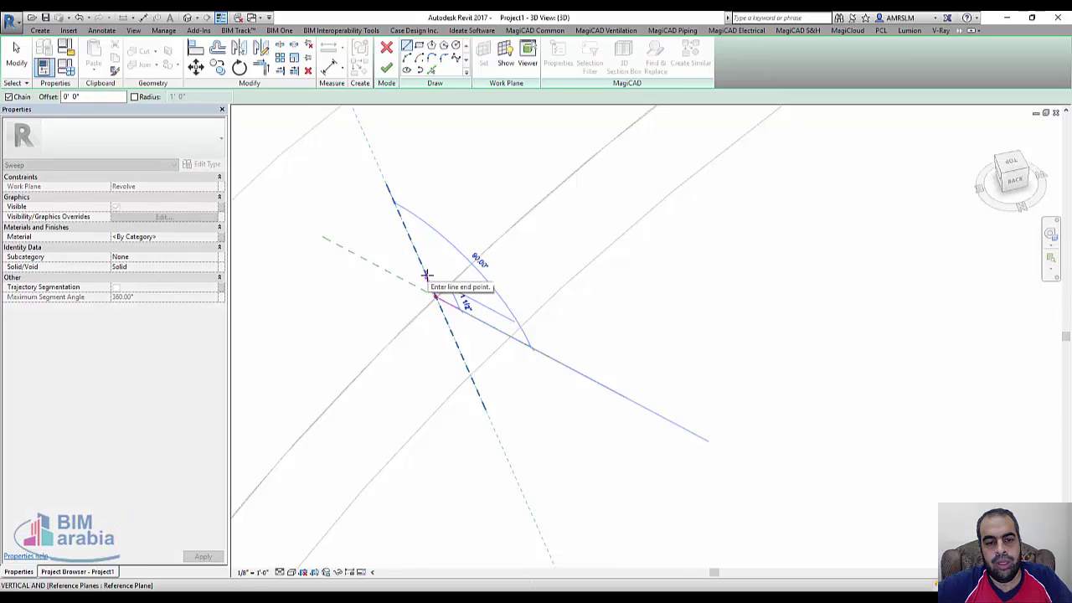
{"action": "key", "text": "Escape"}
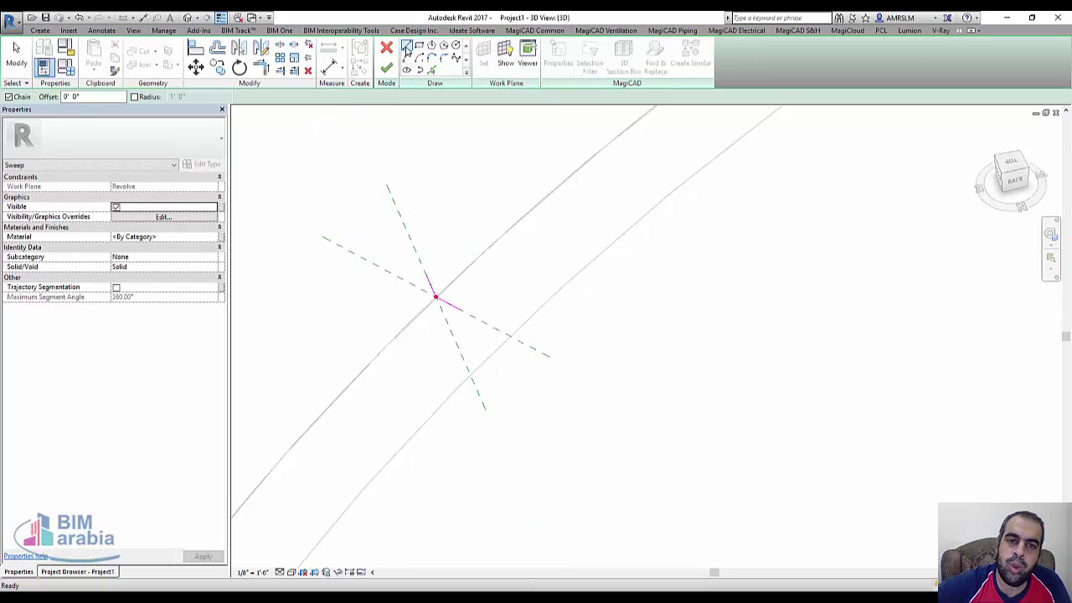
Draw a closed straight-line profile at the plane intersection and finish the profile.
{"action": "left_click", "coordinate": [406, 51]}
{"action": "left_click", "coordinate": [411, 279]}
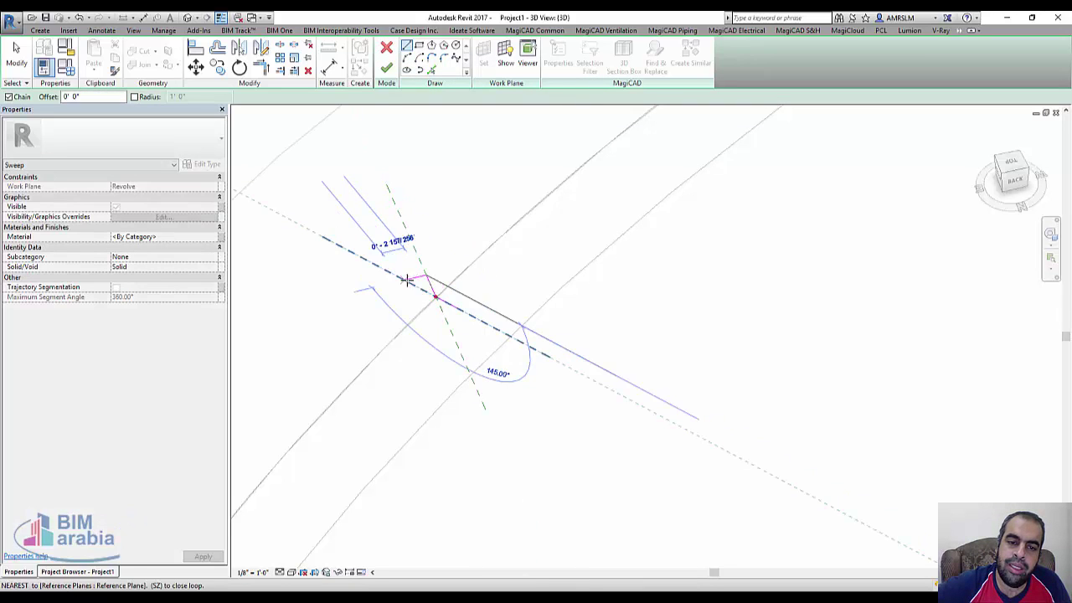
{"action": "left_click", "coordinate": [407, 279]}
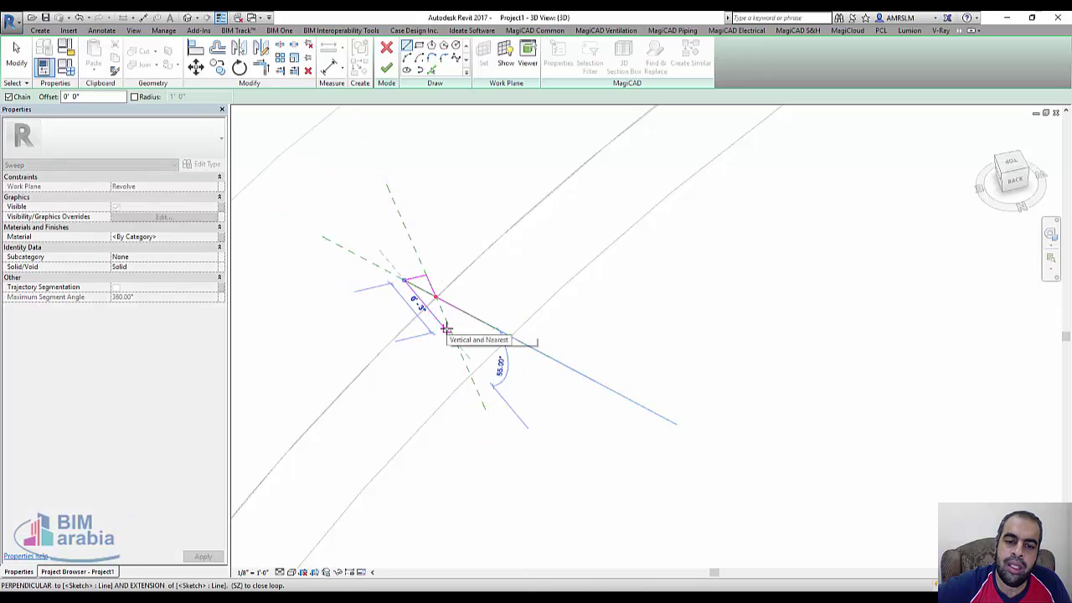
{"action": "left_click", "coordinate": [447, 329]}
{"action": "scroll", "coordinate": [467, 314], "scroll_direction": "up", "scroll_amount": 2}
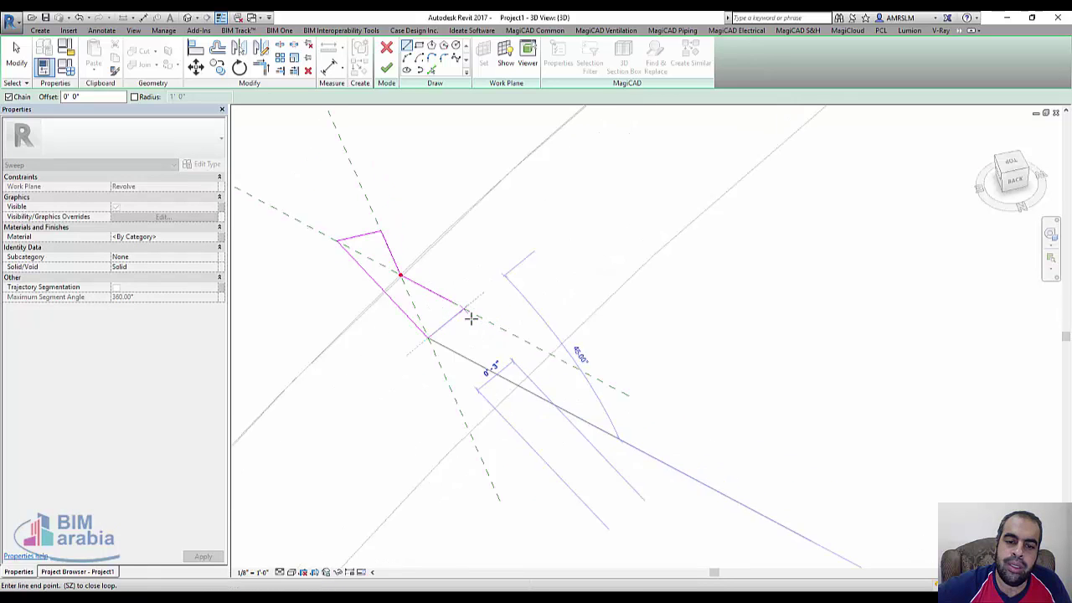
{"action": "scroll", "coordinate": [456, 306], "scroll_direction": "up", "scroll_amount": 2}
{"action": "scroll", "coordinate": [435, 290], "scroll_direction": "up", "scroll_amount": 2}
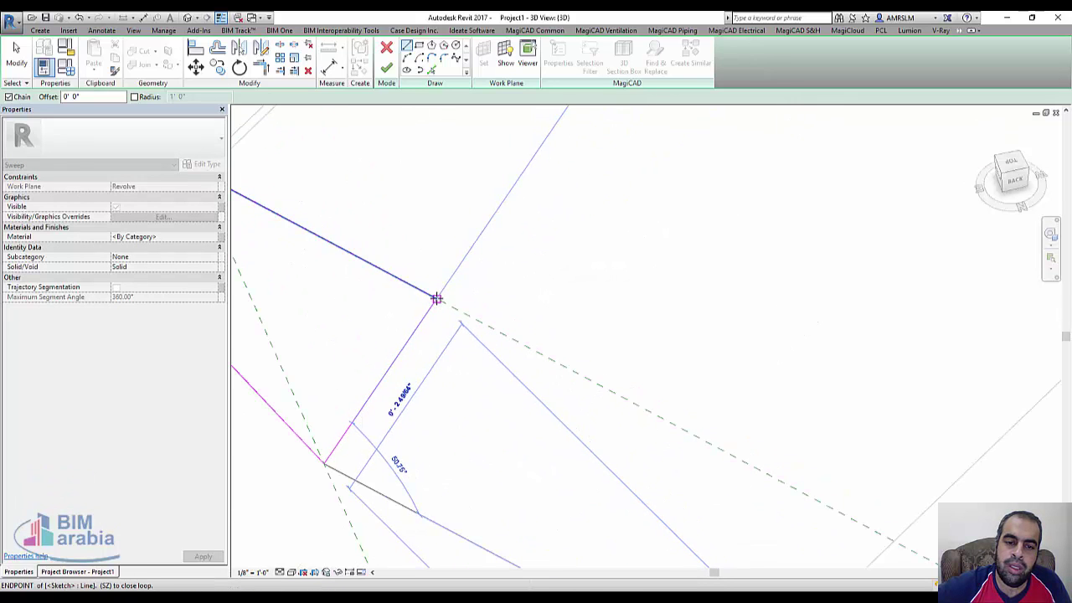
{"action": "left_click", "coordinate": [435, 299]}
{"action": "left_click", "coordinate": [386, 69]}
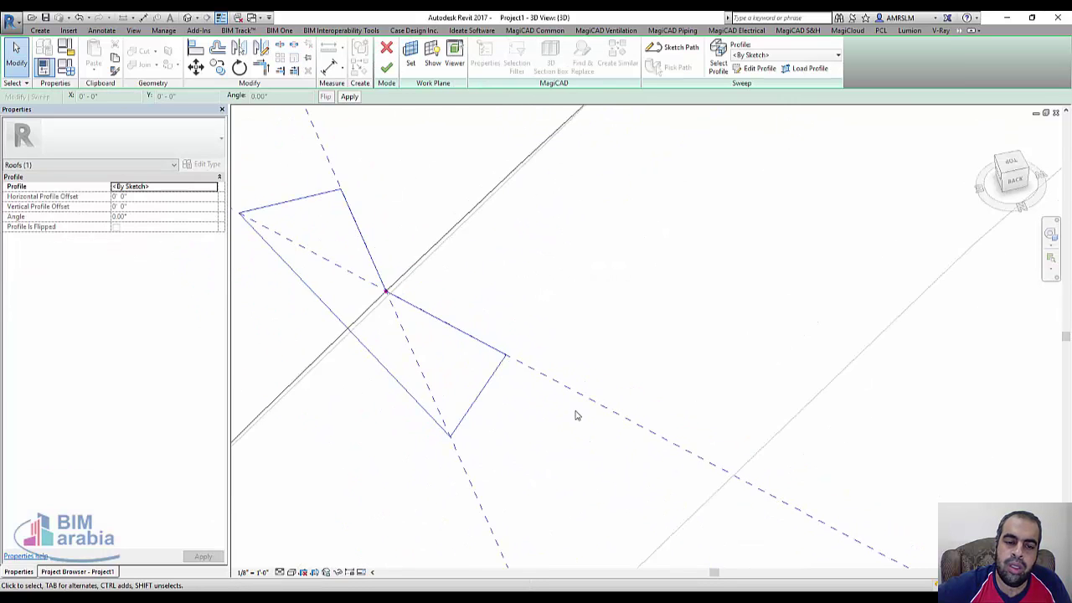
Finish the swept rib and in-place model, orbit the selected roof, and show the Project Browser.
{"action": "left_click", "coordinate": [386, 68]}
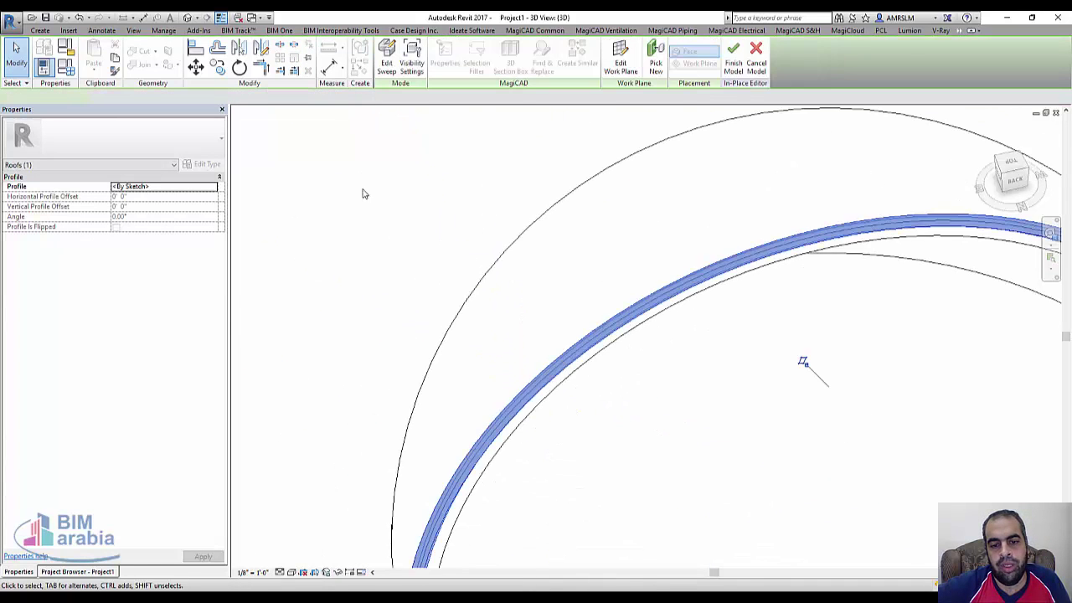
{"action": "scroll", "coordinate": [759, 360], "scroll_direction": "up", "scroll_amount": 5}
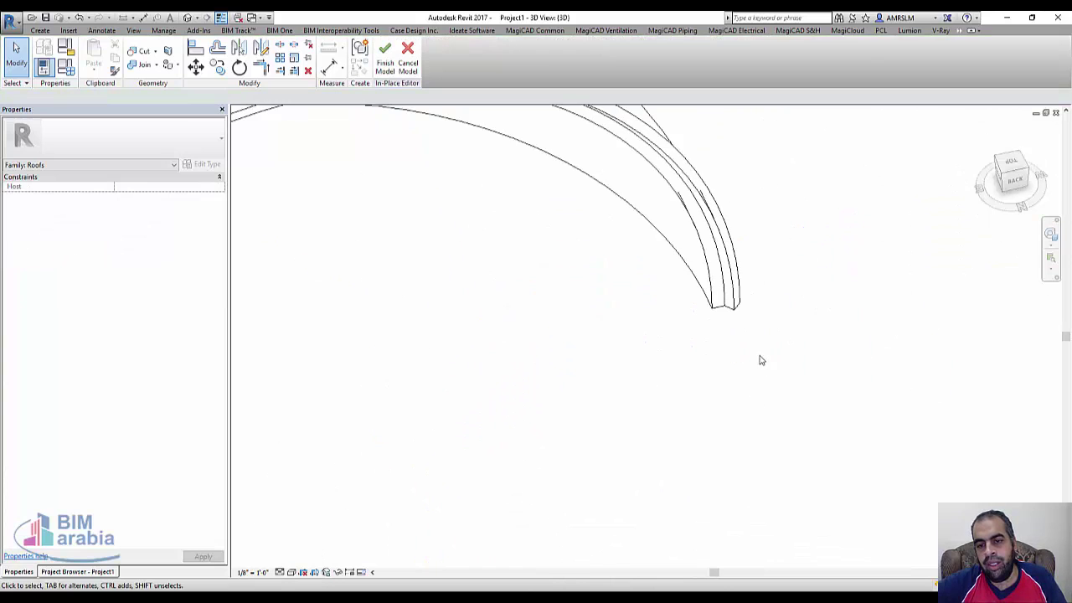
{"action": "scroll", "coordinate": [759, 360], "scroll_direction": "down", "scroll_amount": 4}
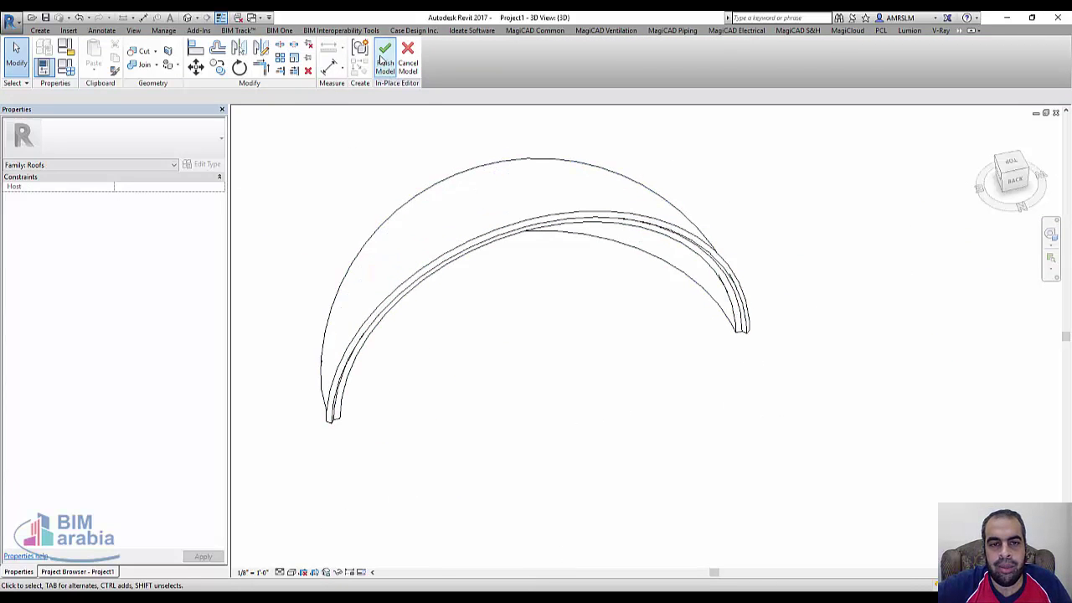
{"action": "left_click", "coordinate": [384, 60]}
{"action": "left_click", "coordinate": [754, 325]}
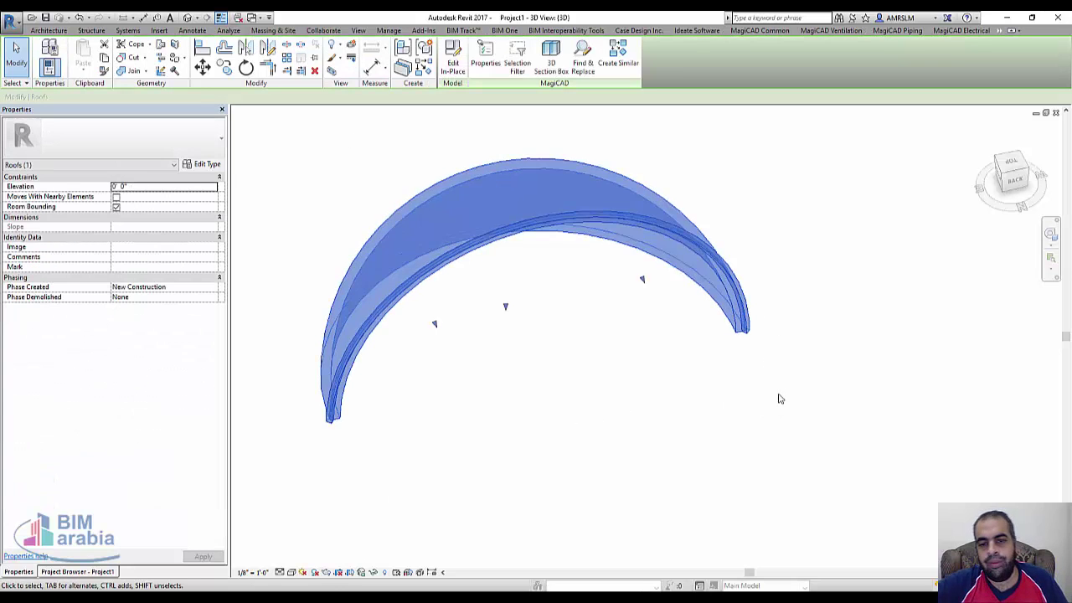
{"action": "mouse_move", "coordinate": [778, 397]}
{"action": "middle_mouse_down", "text": "shift"}
{"action": "mouse_move", "coordinate": [711, 433]}
{"action": "mouse_move", "coordinate": [656, 396]}
{"action": "mouse_move", "coordinate": [667, 206]}
{"action": "mouse_move", "coordinate": [620, 382]}
{"action": "mouse_move", "coordinate": [672, 414]}
{"action": "mouse_move", "coordinate": [656, 426]}
{"action": "middle_mouse_up", "text": "shift"}
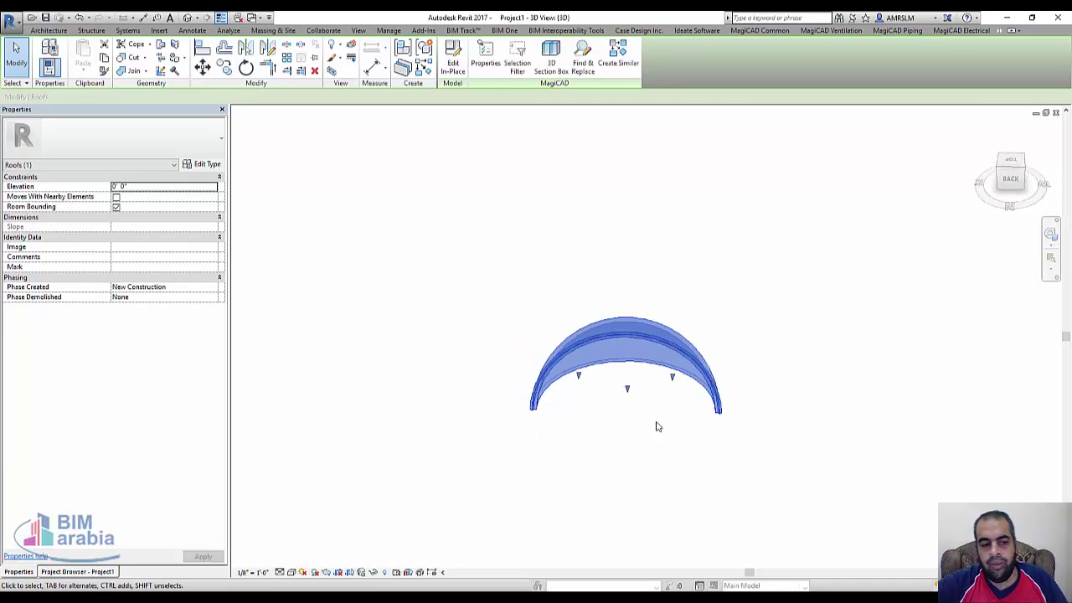
{"action": "left_click", "coordinate": [95, 575]}
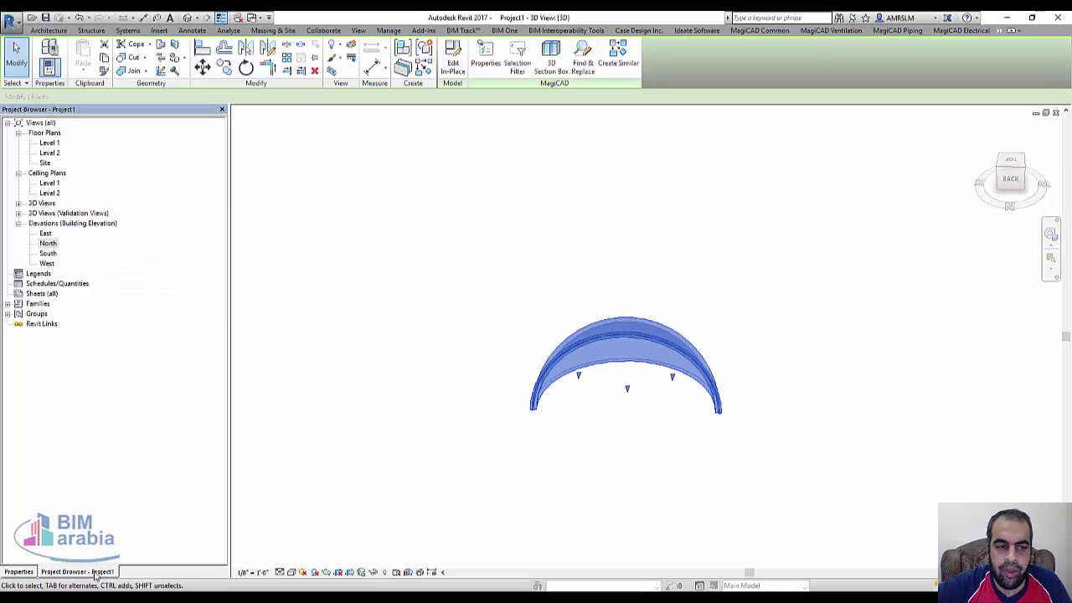
Switch to the North elevation and reopen the dome's revolve profile sketch for editing.
{"action": "double_click", "coordinate": [48, 244]}
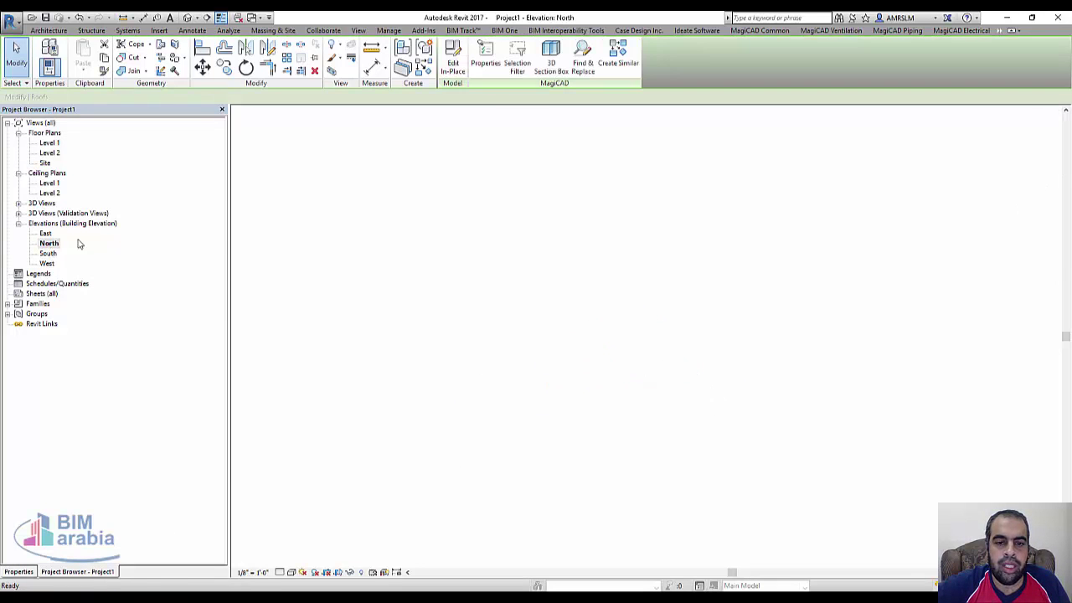
{"action": "left_click", "coordinate": [452, 67]}
{"action": "left_click", "coordinate": [718, 407]}
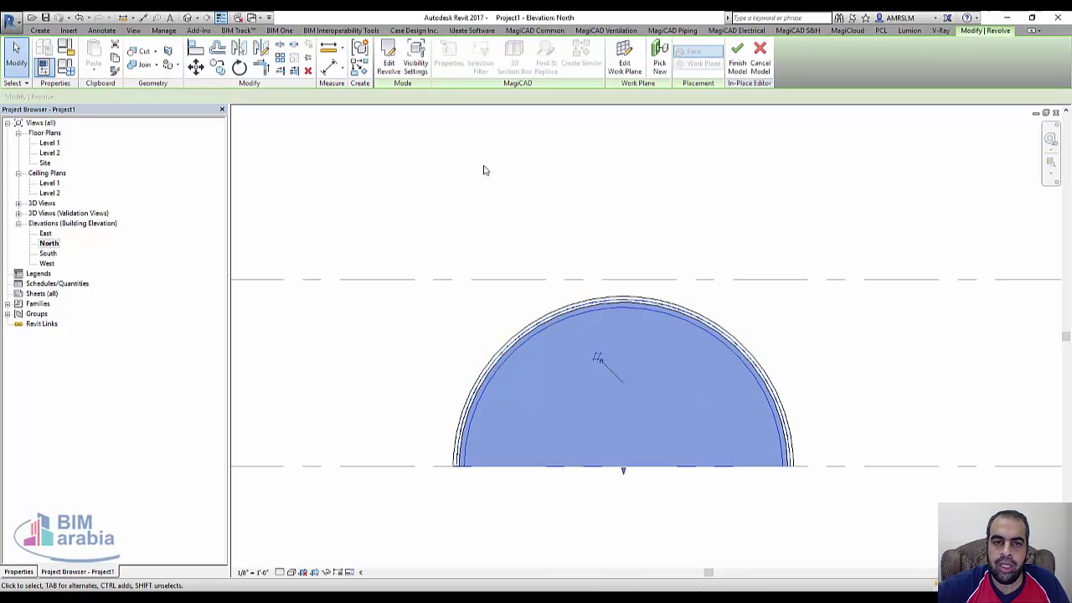
{"action": "left_click", "coordinate": [389, 72]}
{"action": "scroll", "coordinate": [694, 340], "scroll_direction": "up", "scroll_amount": 2}
{"action": "scroll", "coordinate": [584, 270], "scroll_direction": "up", "scroll_amount": 2}
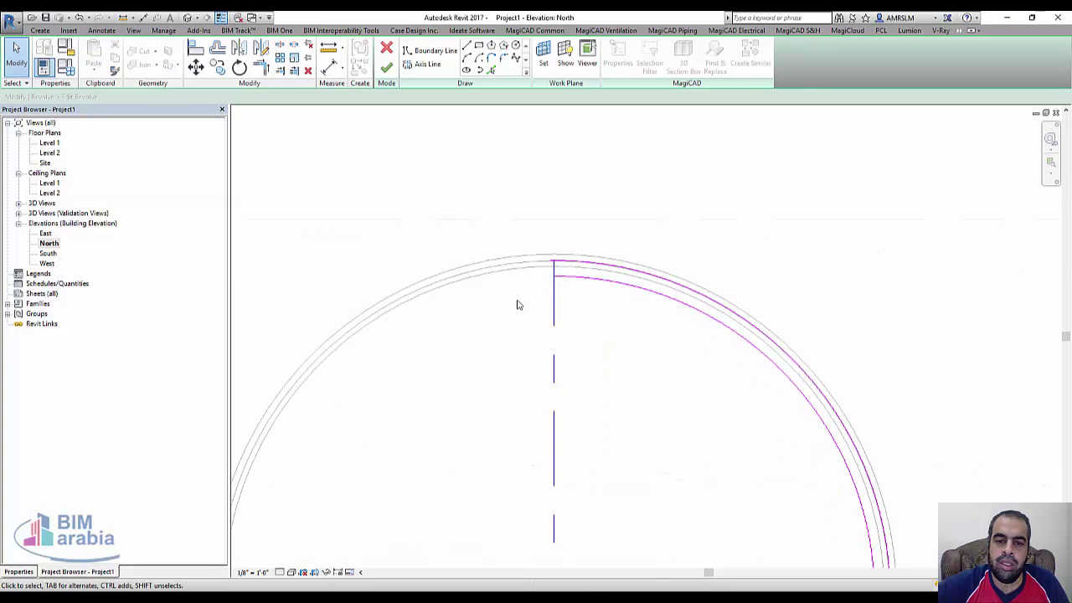
Stretch the outer arc's end slightly upward to reshape the dome profile.
{"action": "left_click_drag", "start_coordinate": [517, 305], "coordinate": [611, 173]}
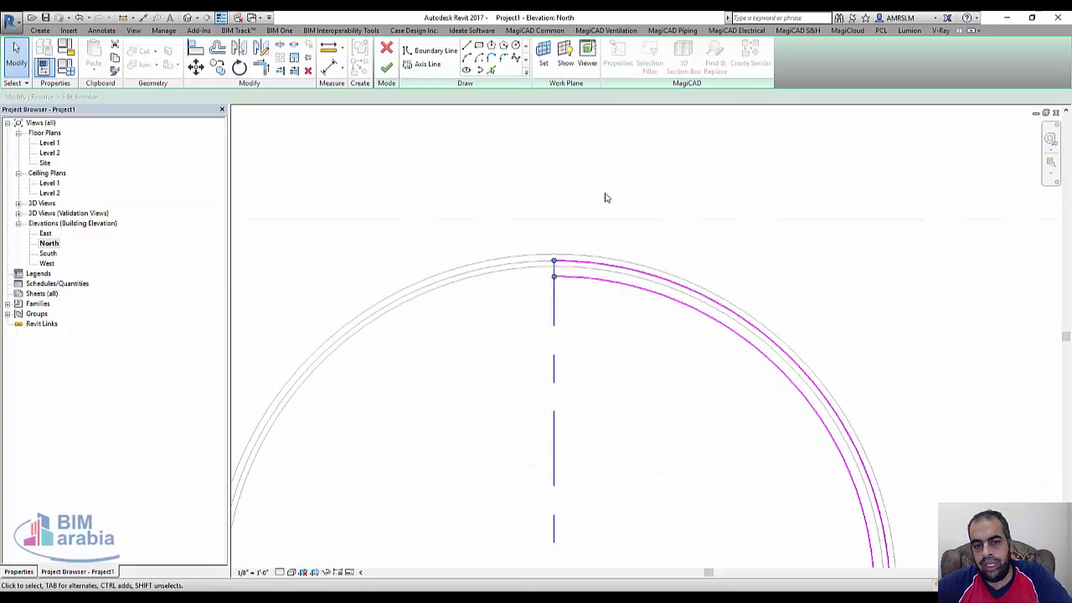
{"action": "left_click", "coordinate": [568, 266]}
{"action": "mouse_move", "coordinate": [556, 266]}
{"action": "left_mouse_down"}
{"action": "mouse_move", "coordinate": [557, 212]}
{"action": "mouse_move", "coordinate": [553, 261]}
{"action": "left_mouse_up"}
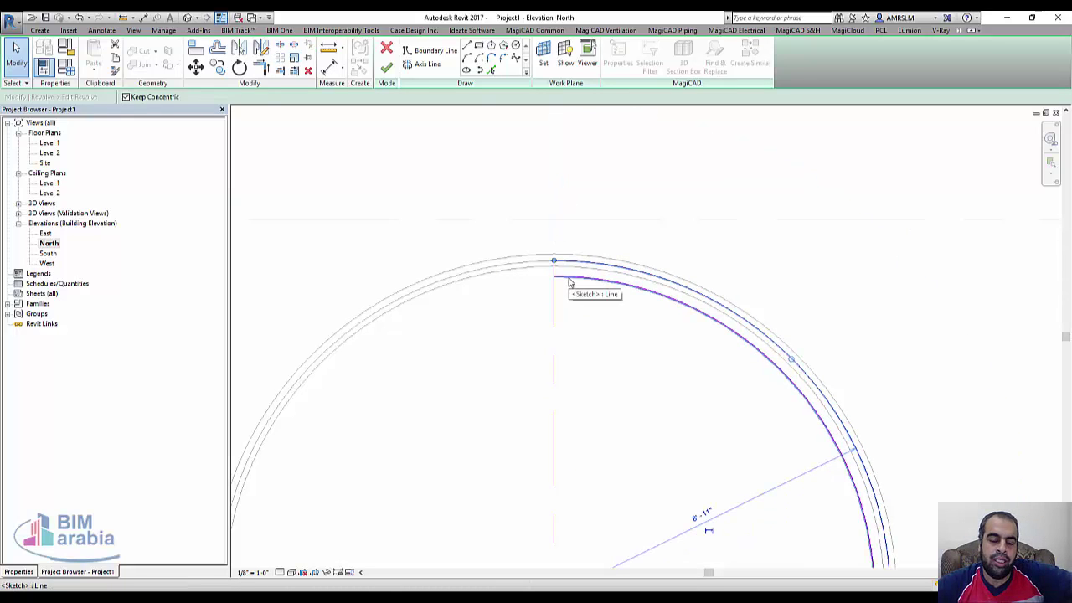